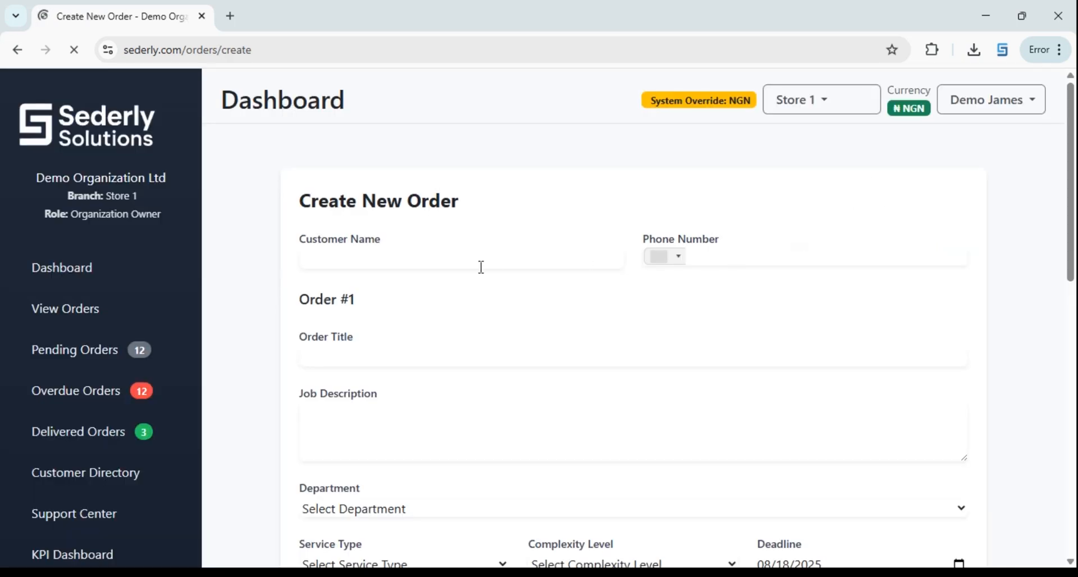
# Look through the department choices and close them without picking one
pyautogui.scroll(-3, 514, 278)
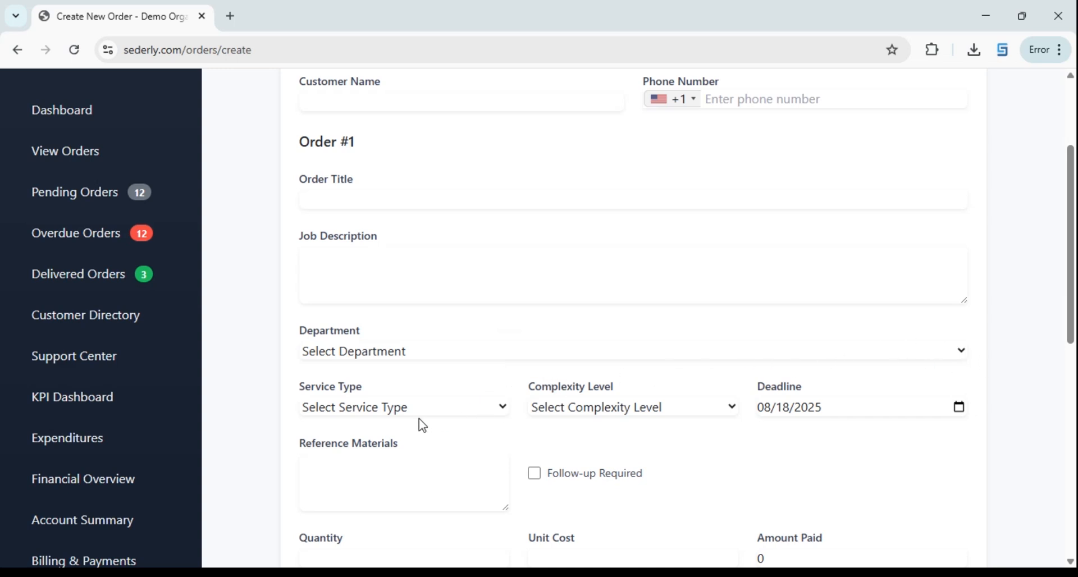
pyautogui.click(898, 355)
pyautogui.scroll(-1, 905, 369)
pyautogui.scroll(-3, 491, 337)
pyautogui.scroll(3, 430, 337)
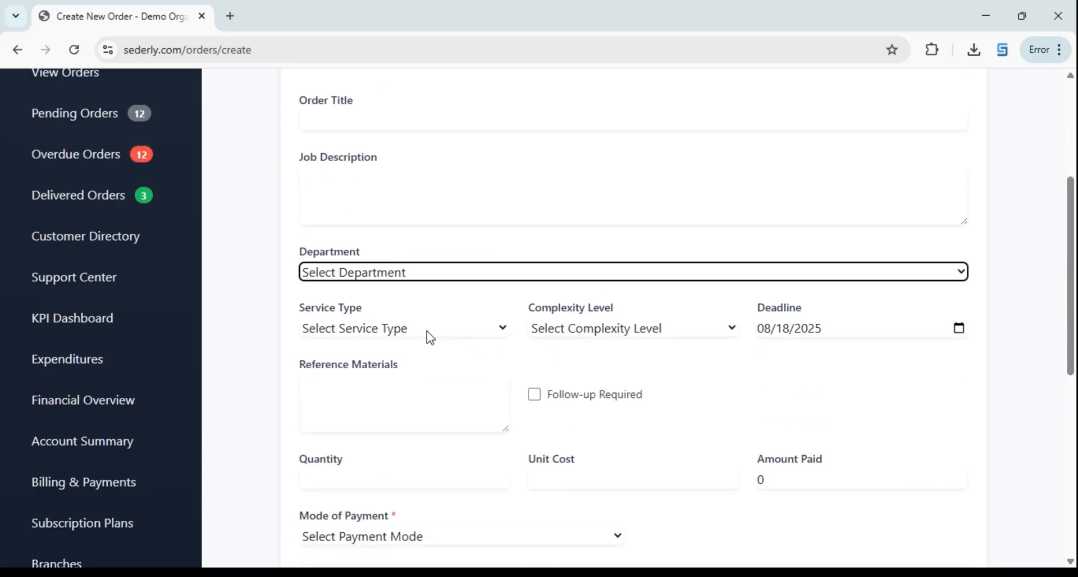
pyautogui.click(422, 278)
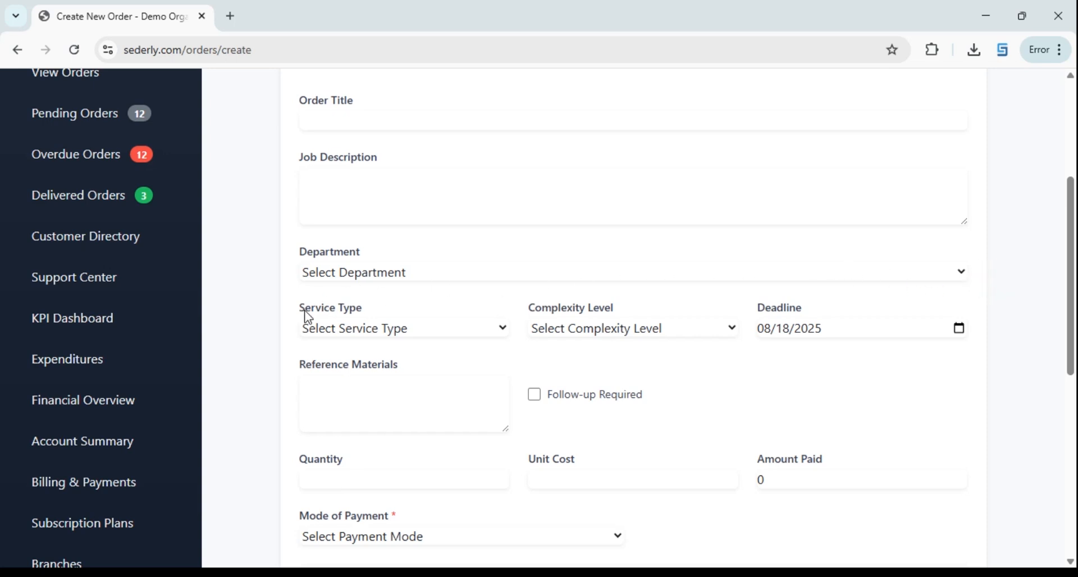
pyautogui.scroll(-4, 241, 328)
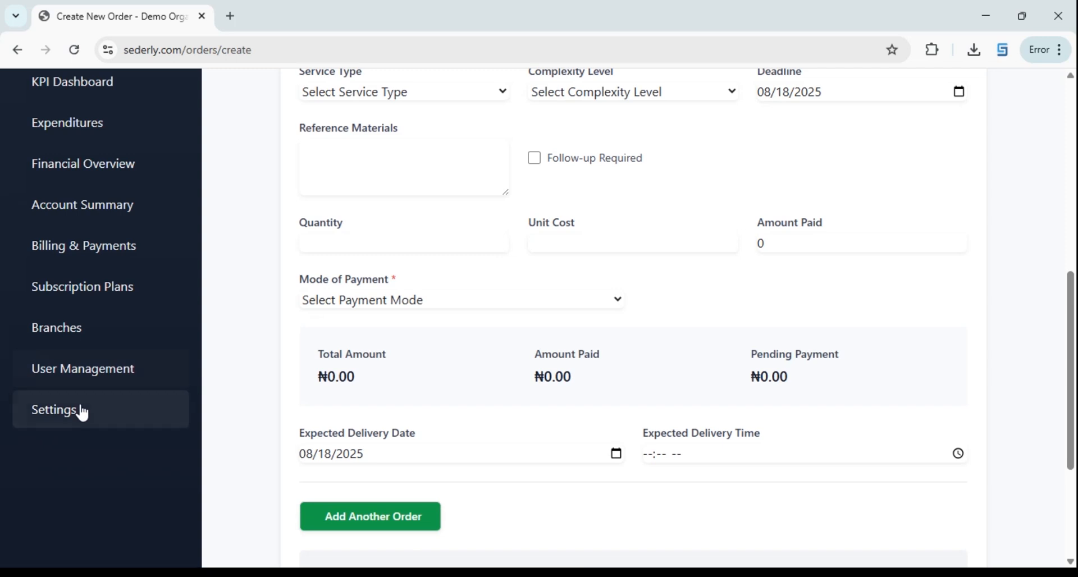
# In Settings > Business Type Configure, choose Automotive Services and save
pyautogui.click(73, 423)
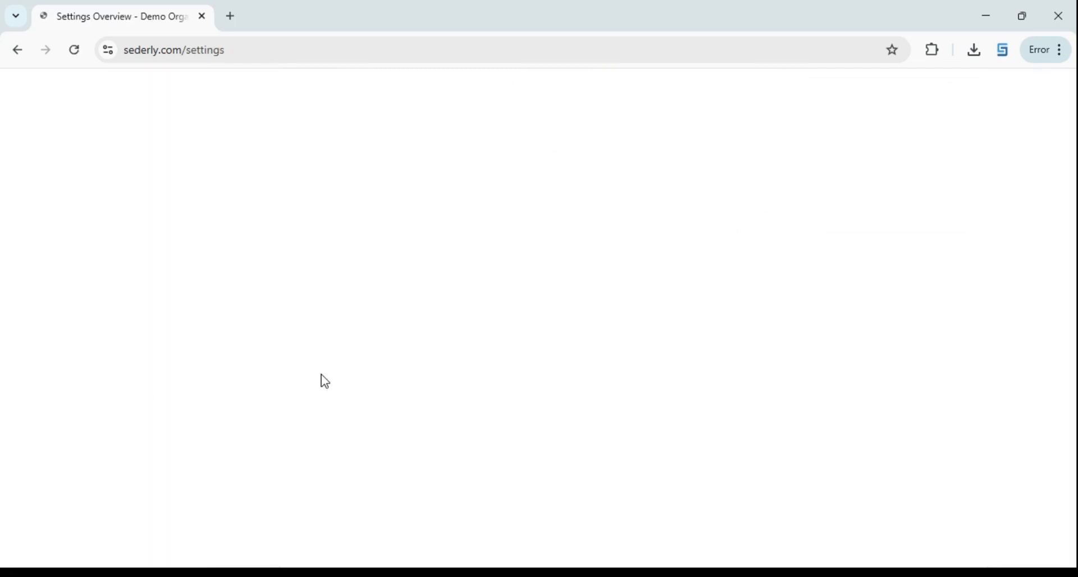
pyautogui.scroll(-3, 645, 356)
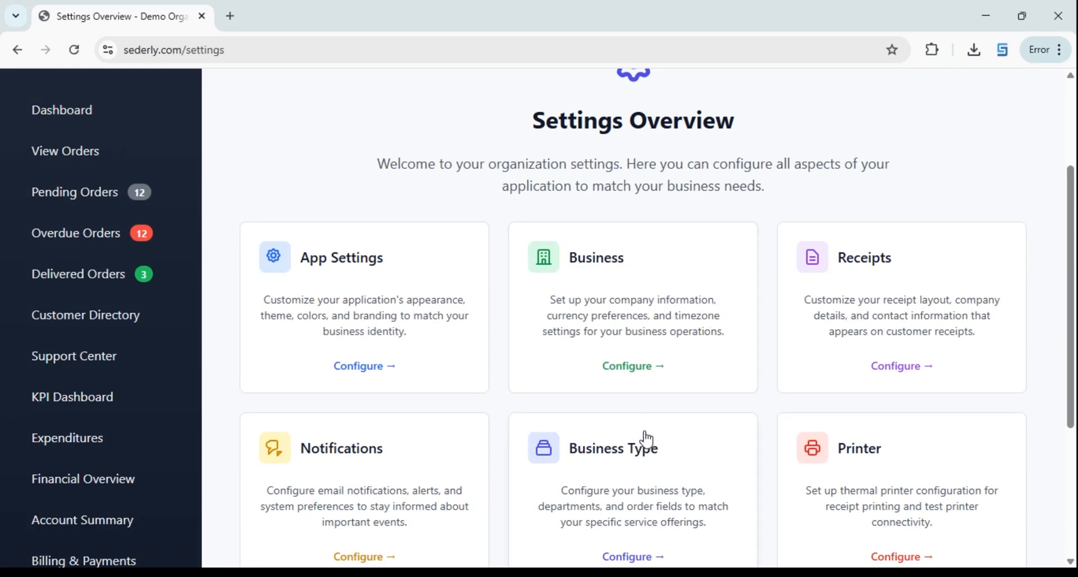
pyautogui.scroll(-2, 640, 449)
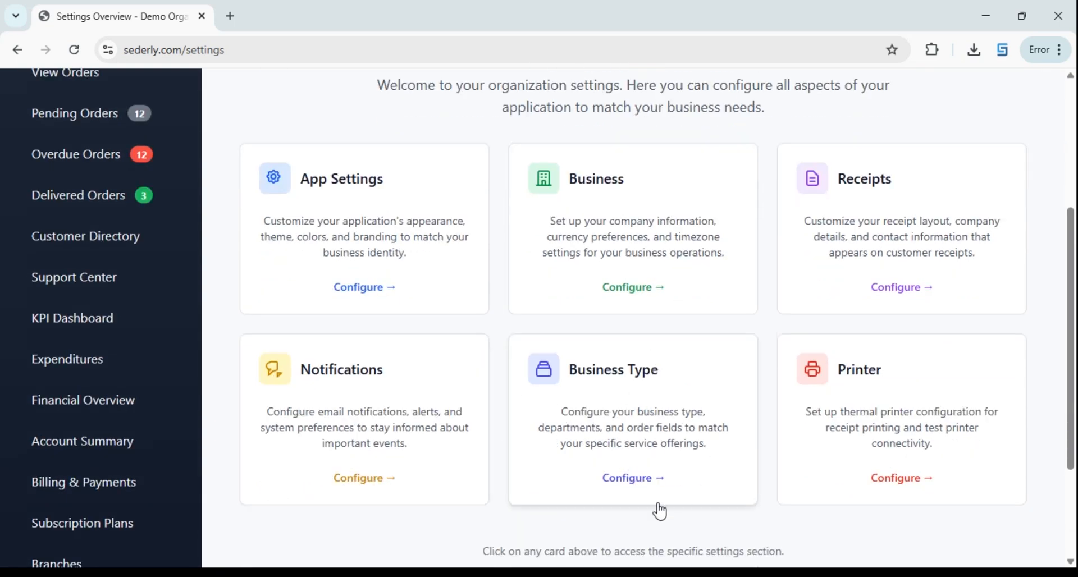
pyautogui.click(646, 483)
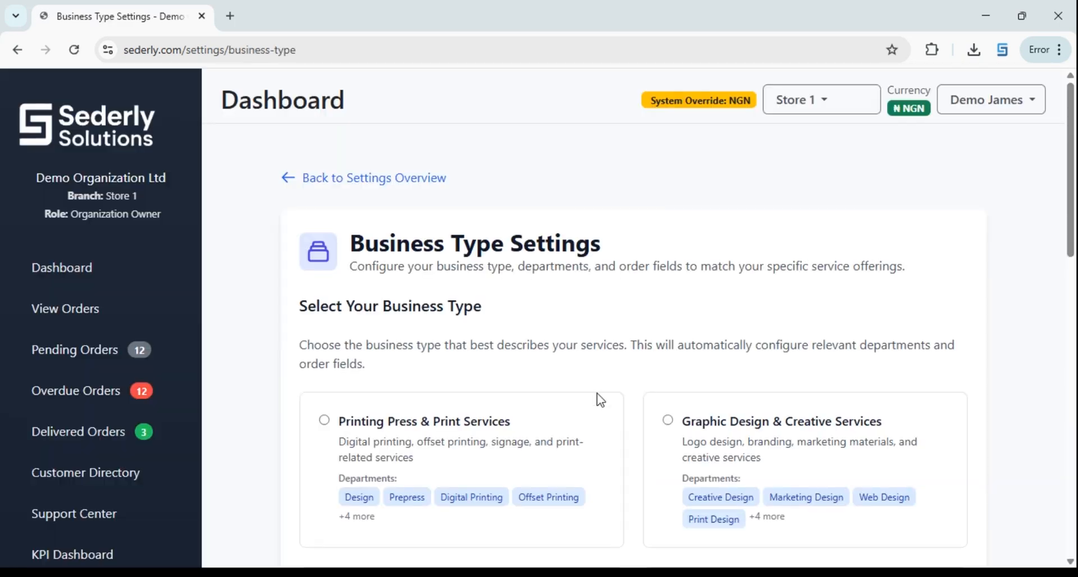
pyautogui.scroll(-4, 601, 379)
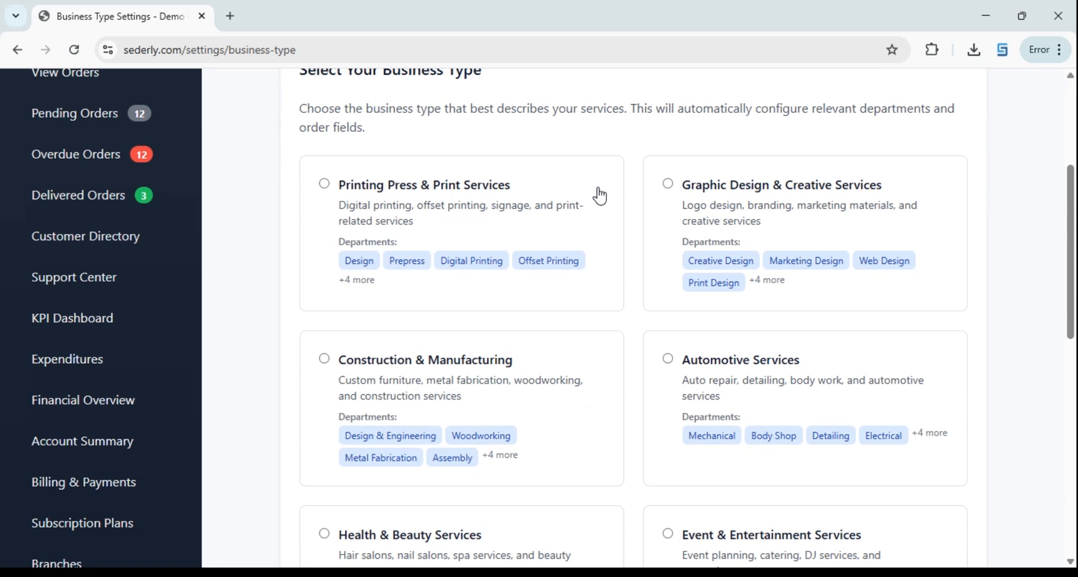
pyautogui.scroll(-3, 686, 230)
pyautogui.scroll(5, 642, 228)
pyautogui.scroll(-3, 625, 251)
pyautogui.scroll(-3, 628, 312)
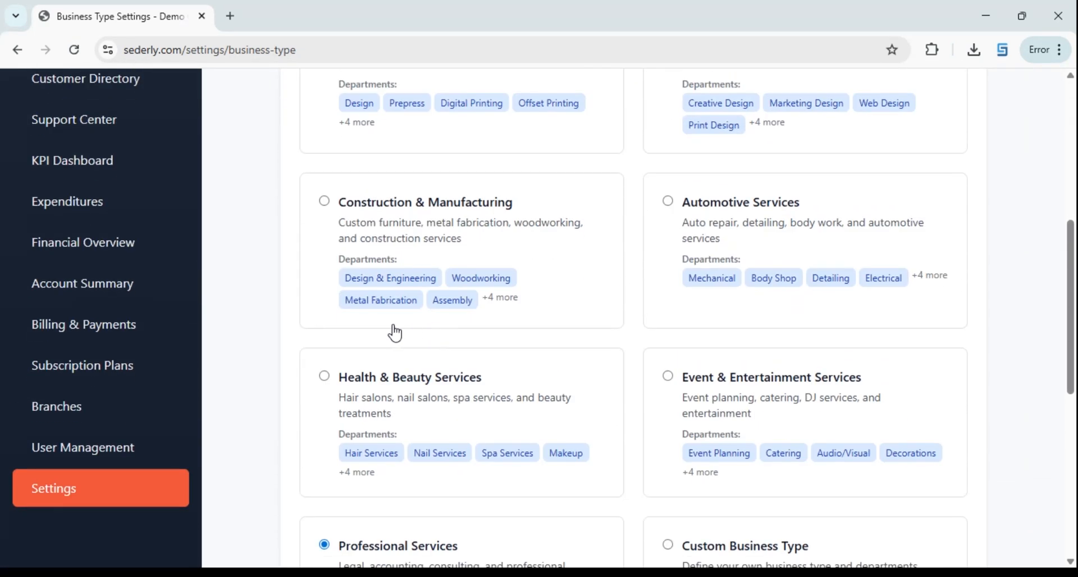
pyautogui.scroll(-3, 618, 397)
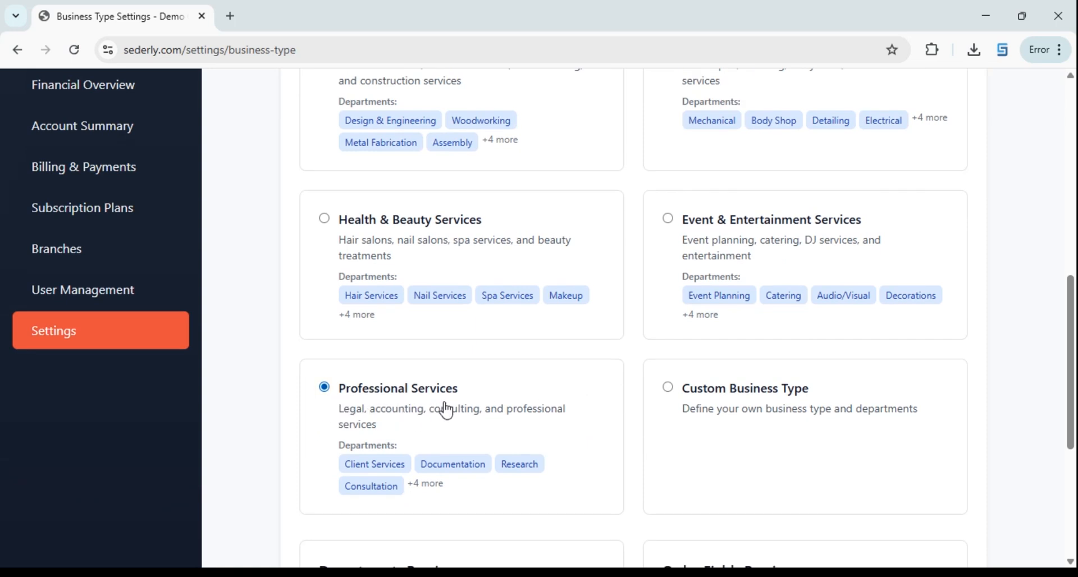
pyautogui.scroll(3, 607, 280)
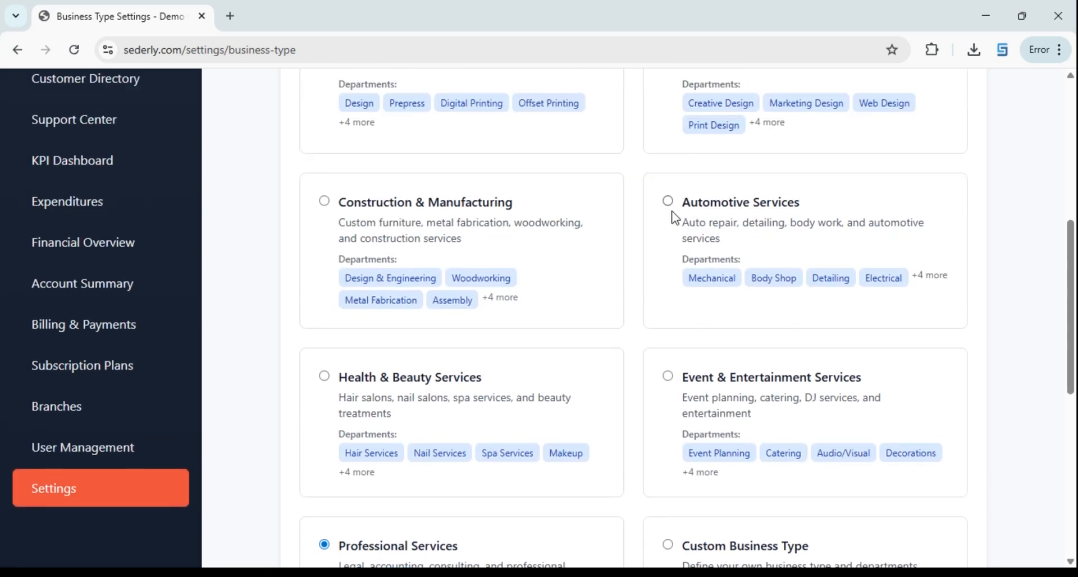
pyautogui.click(668, 202)
pyautogui.scroll(-8, 654, 356)
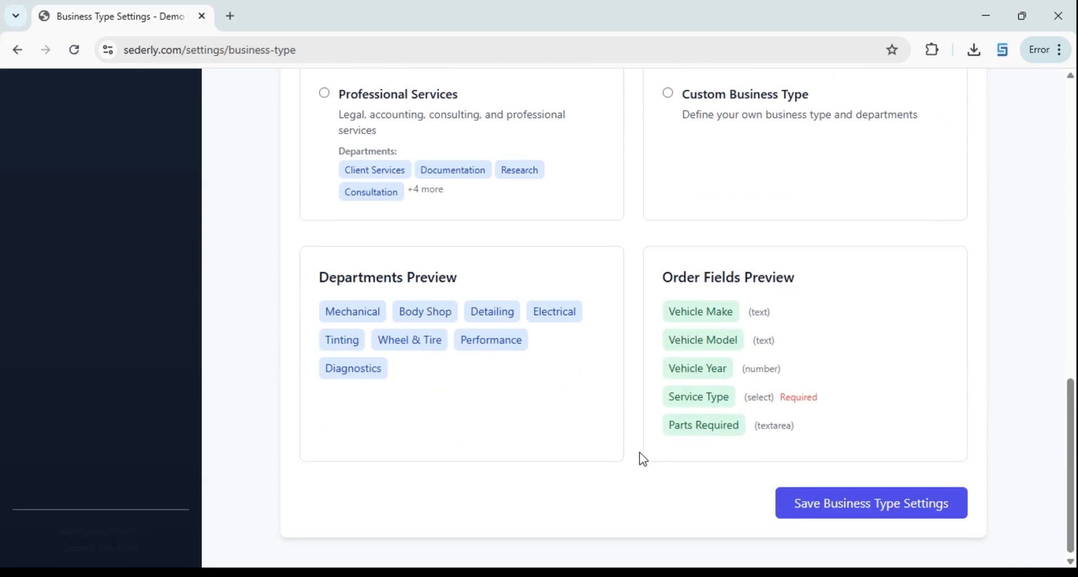
pyautogui.click(838, 515)
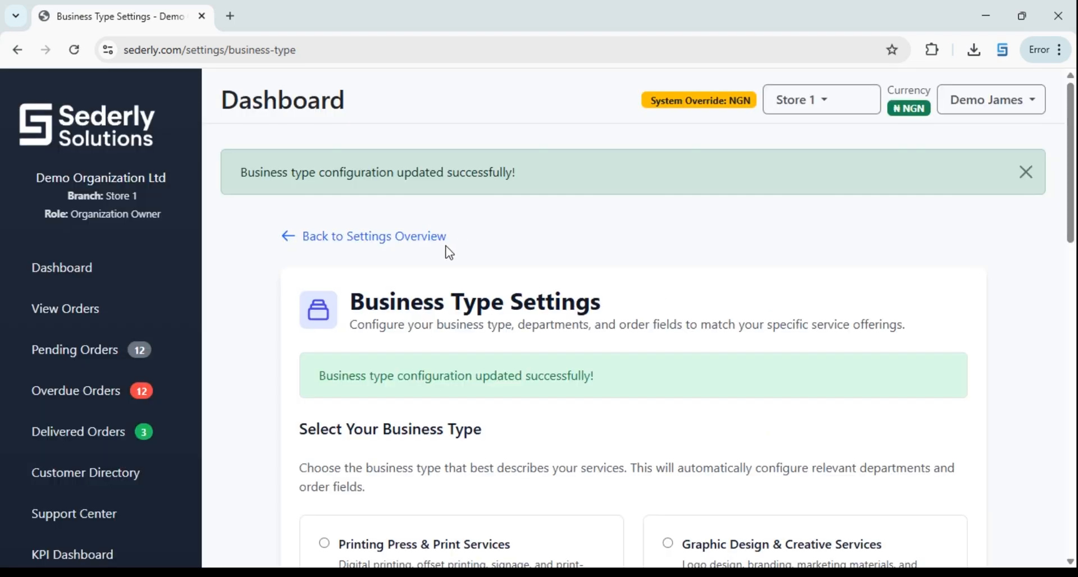
# Open a new order from the orders list and set its Department to Electrical
pyautogui.click(83, 321)
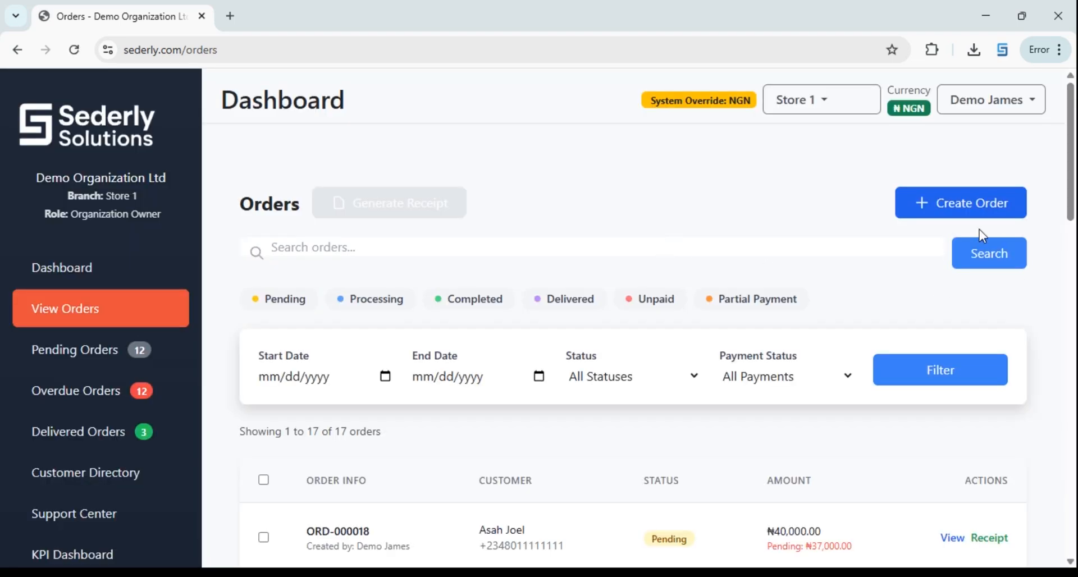
pyautogui.click(938, 209)
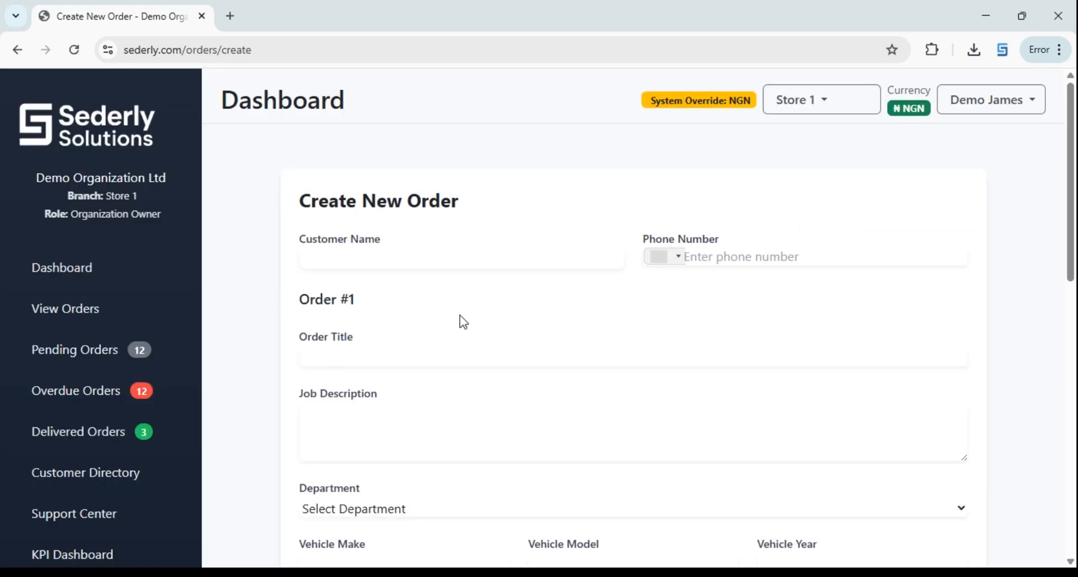
pyautogui.scroll(-3, 477, 334)
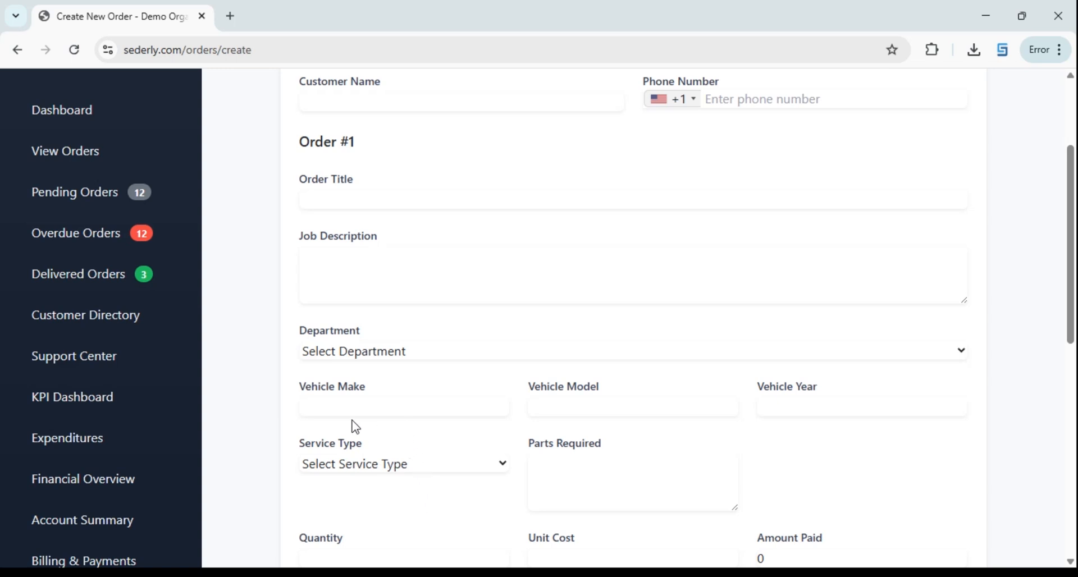
pyautogui.click(367, 463)
pyautogui.scroll(-1, 532, 418)
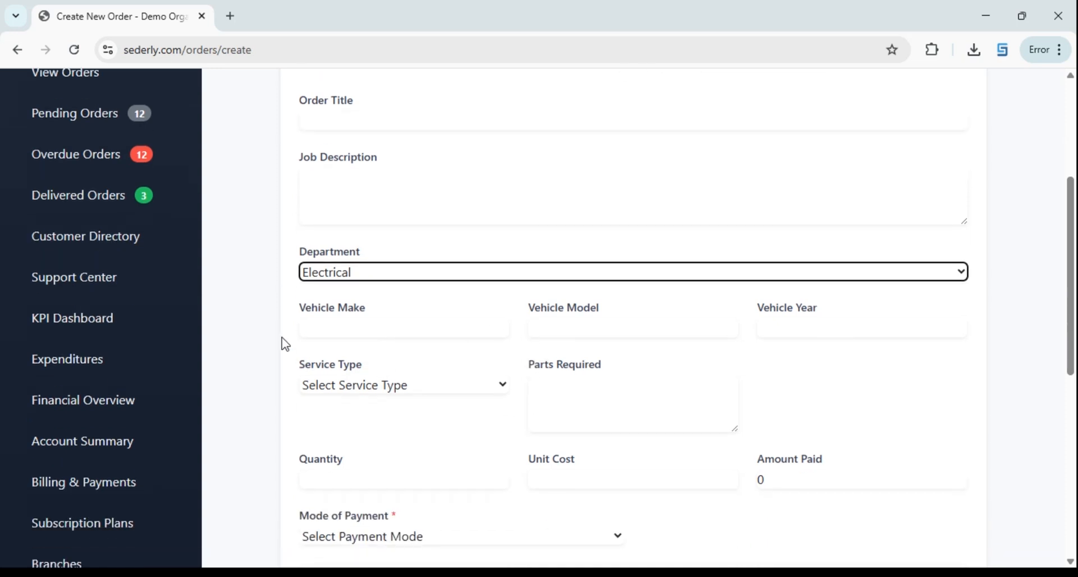
# Enter vehicle make Honda, model v6, year 2016, service type Repair, and begin the parts required
pyautogui.click(352, 341)
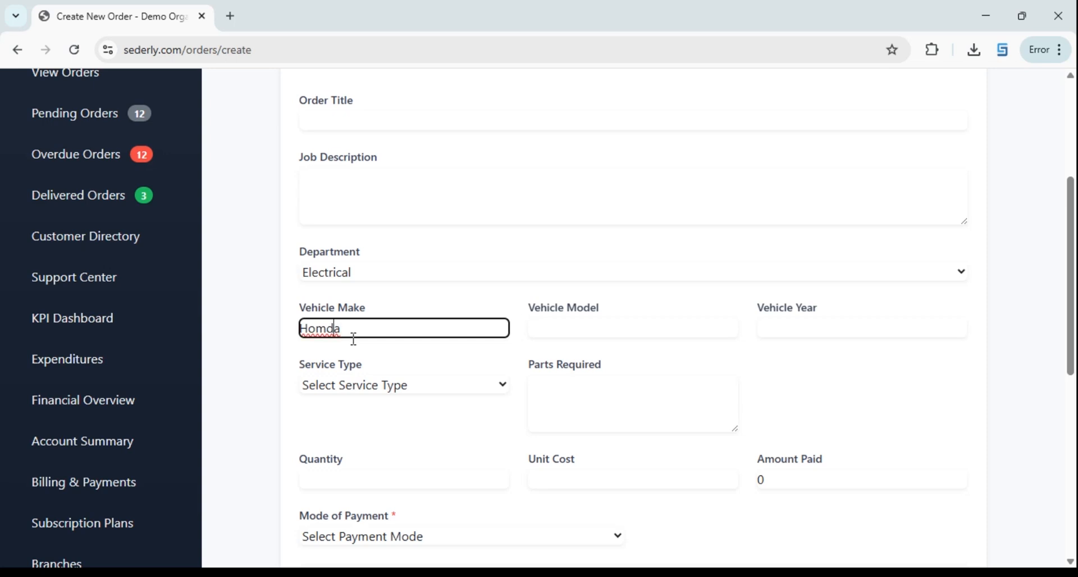
pyautogui.press('BackSpace')
pyautogui.write('n')
pyautogui.press('Tab')
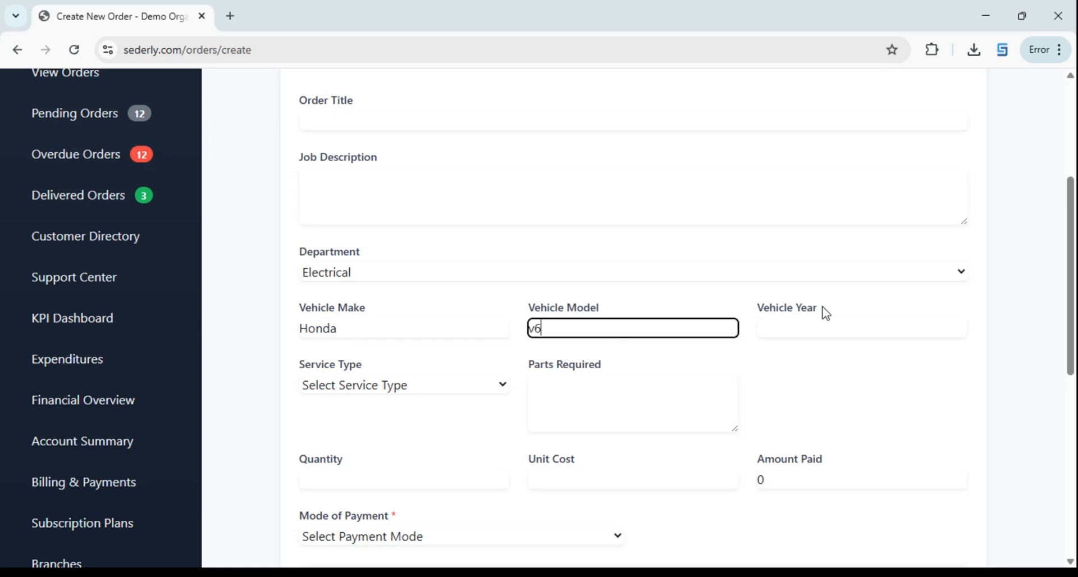
pyautogui.click(796, 335)
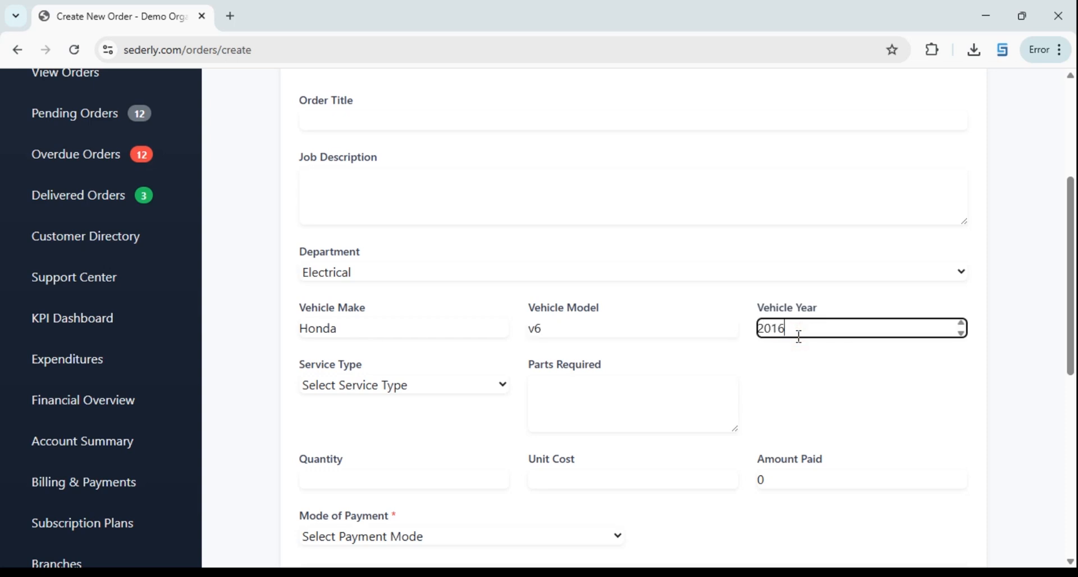
pyautogui.click(461, 396)
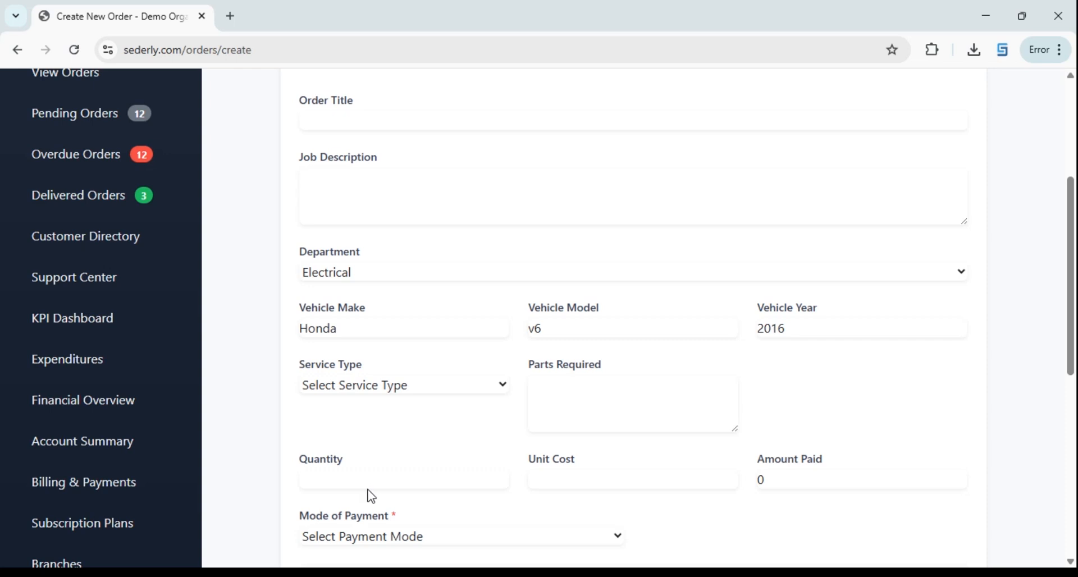
pyautogui.click(378, 443)
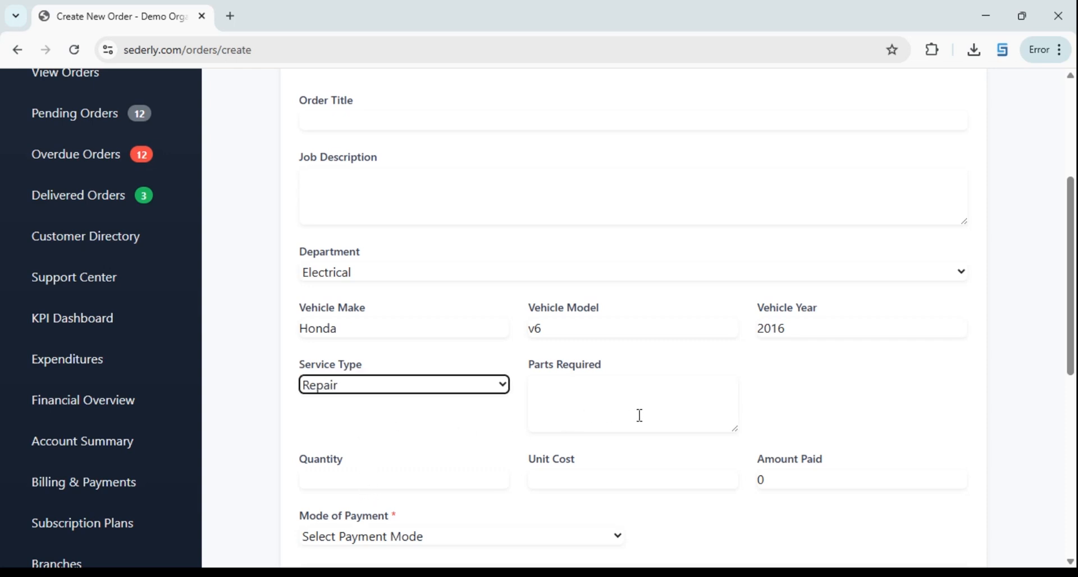
pyautogui.click(571, 425)
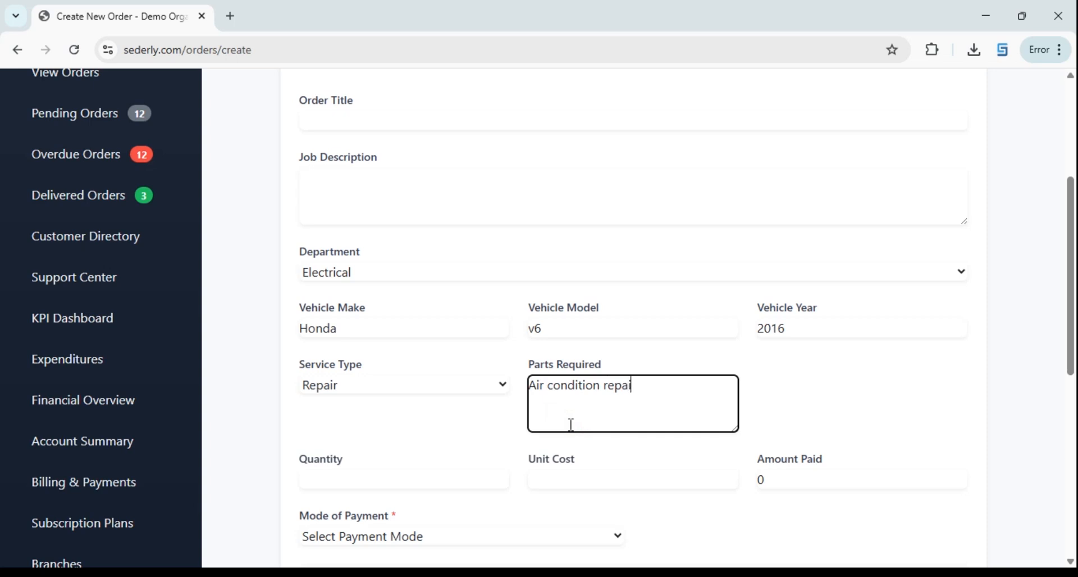
# Set the unit cost to 45000 and keep the quantity at 1
pyautogui.click(411, 479)
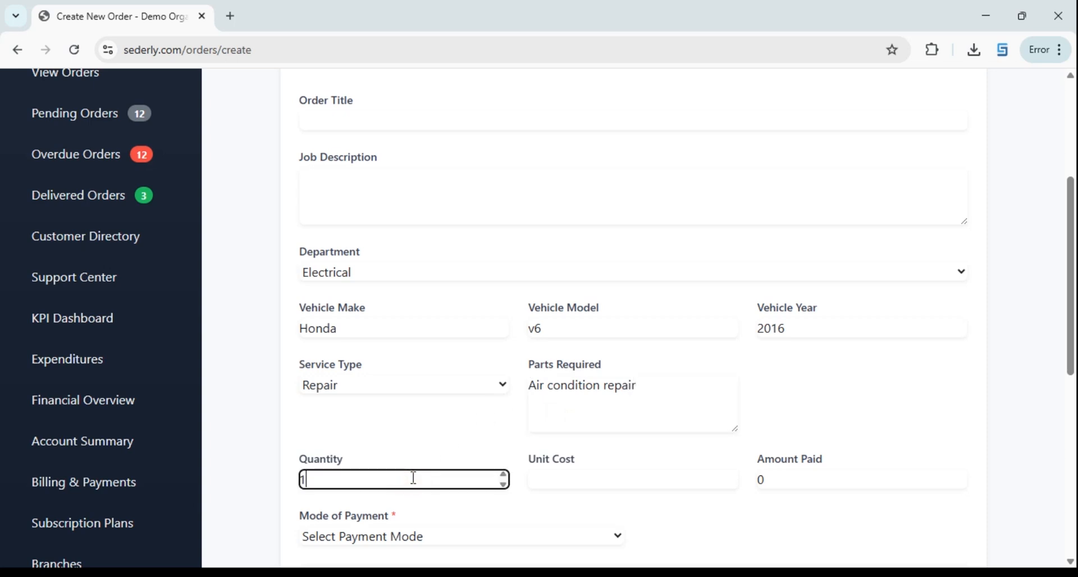
pyautogui.click(630, 484)
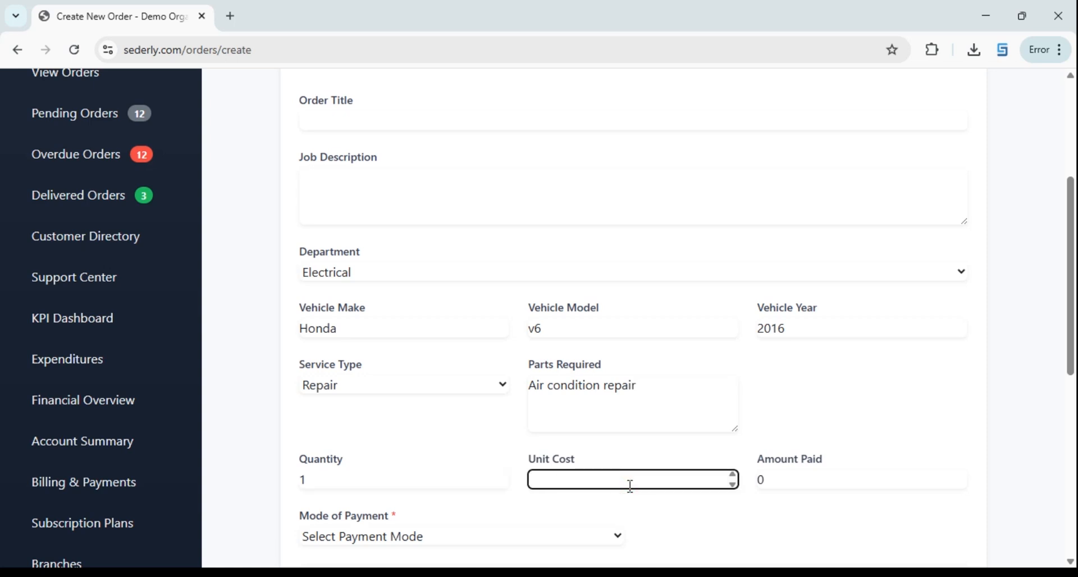
pyautogui.scroll(-1, 760, 447)
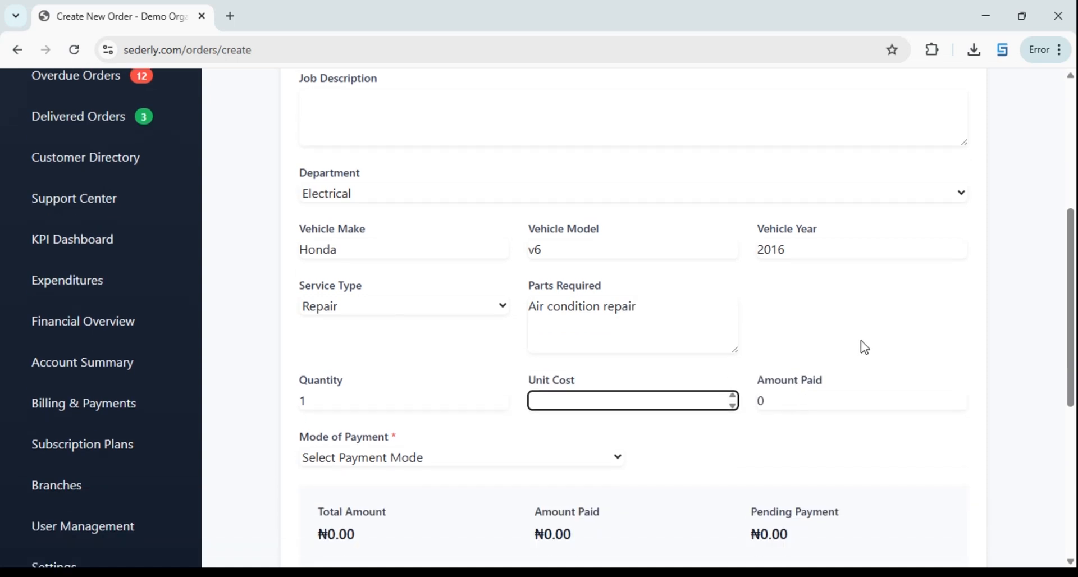
pyautogui.write('45')
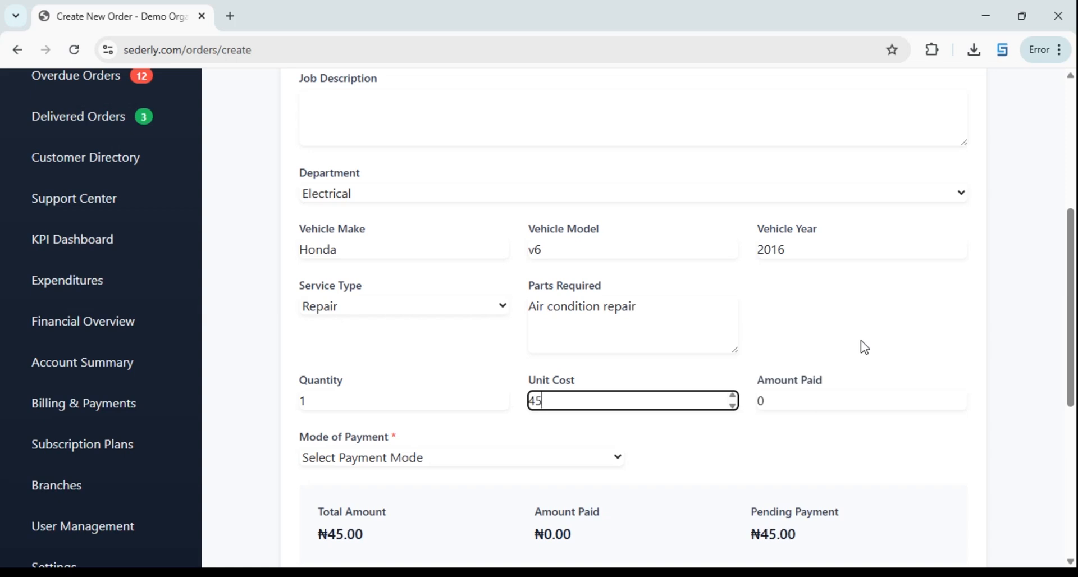
pyautogui.write('0000')
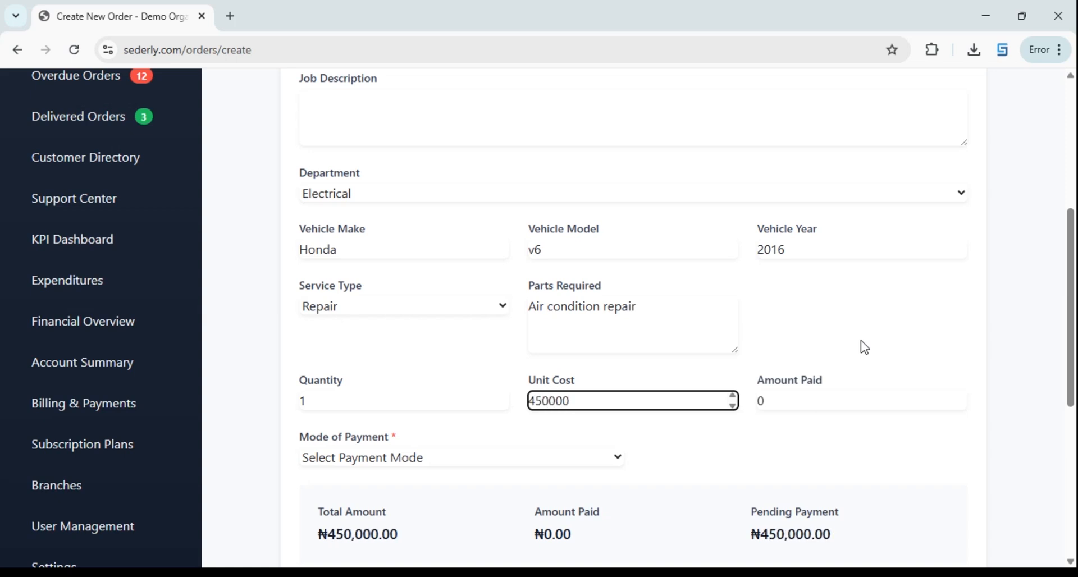
pyautogui.press('BackSpace')
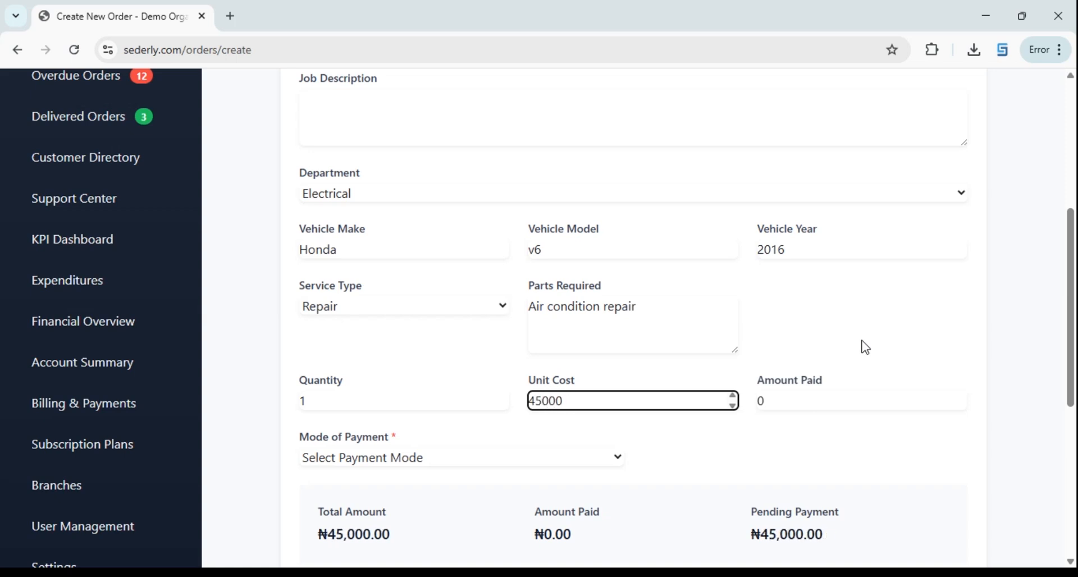
pyautogui.scroll(-3, 628, 449)
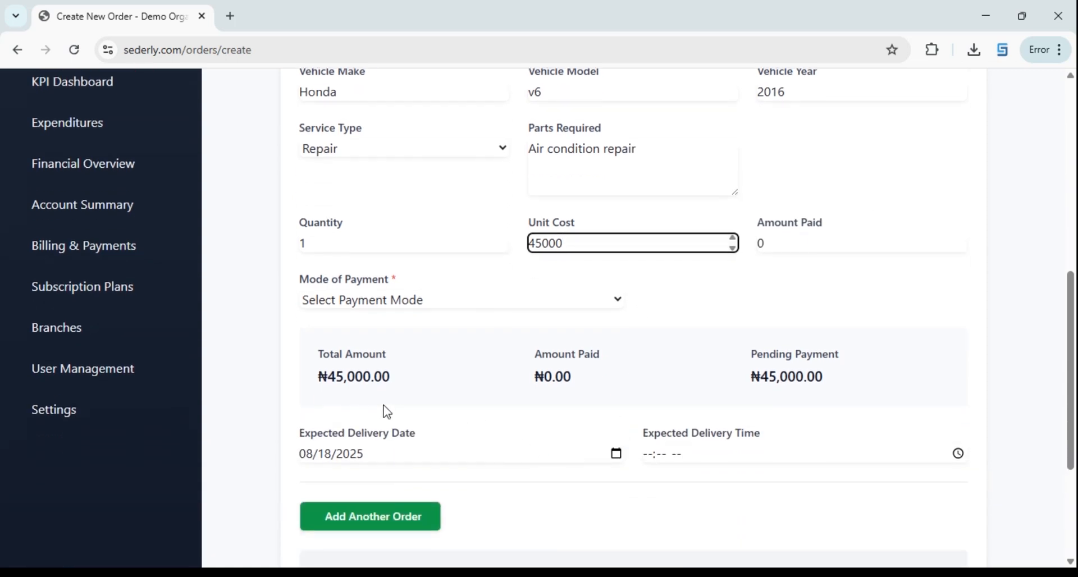
pyautogui.moveTo(334, 245); pyautogui.dragTo(303, 245)
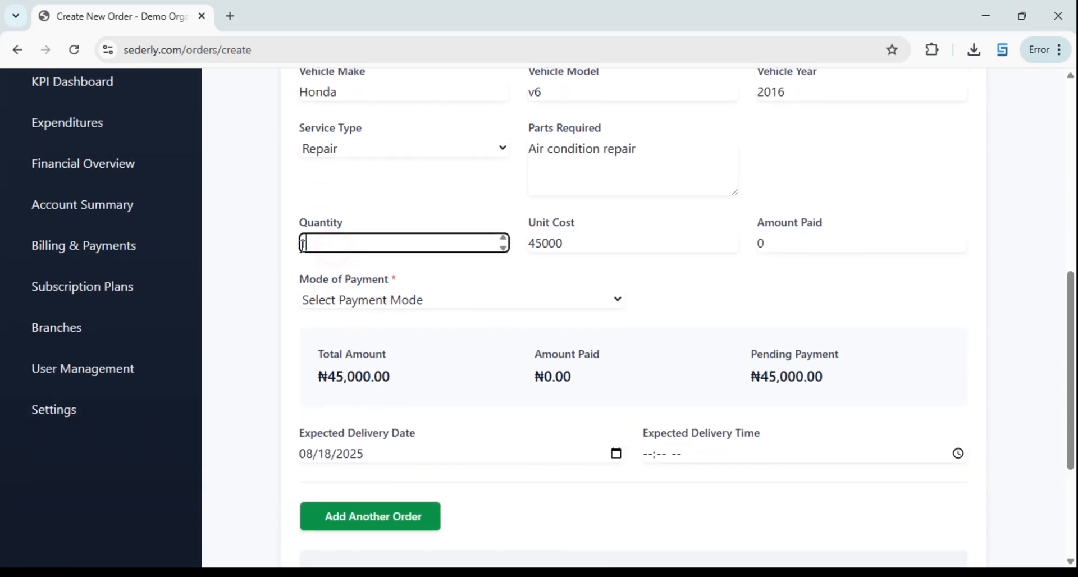
pyautogui.write('2')
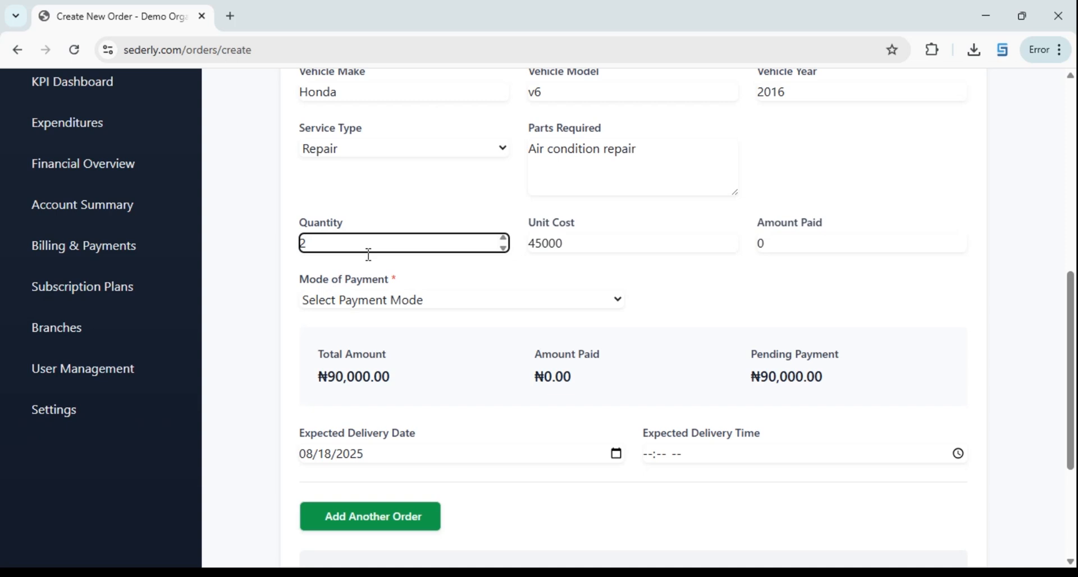
pyautogui.press('BackSpace')
pyautogui.write('1')
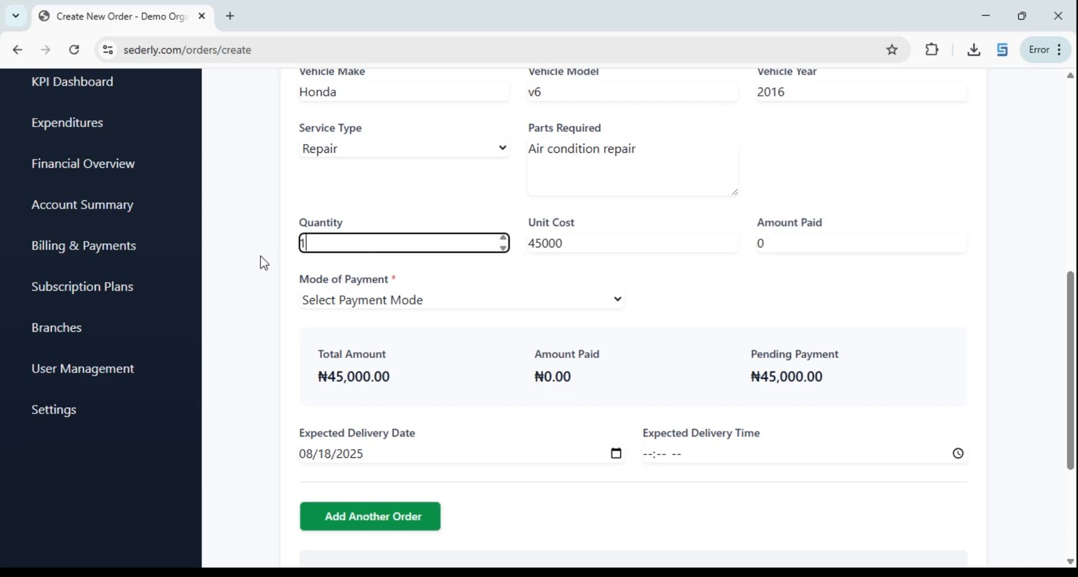
# Enter 30000 as the amount paid, leaving ₦15,000 pending
pyautogui.click(783, 247)
pyautogui.scroll(4, 811, 314)
pyautogui.scroll(-1, 818, 345)
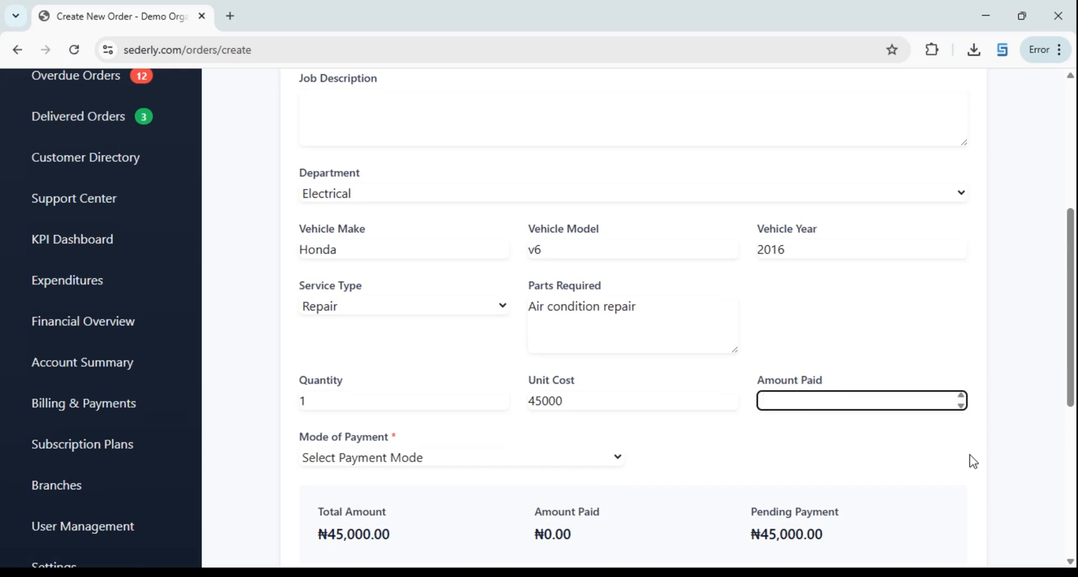
pyautogui.write('3000')
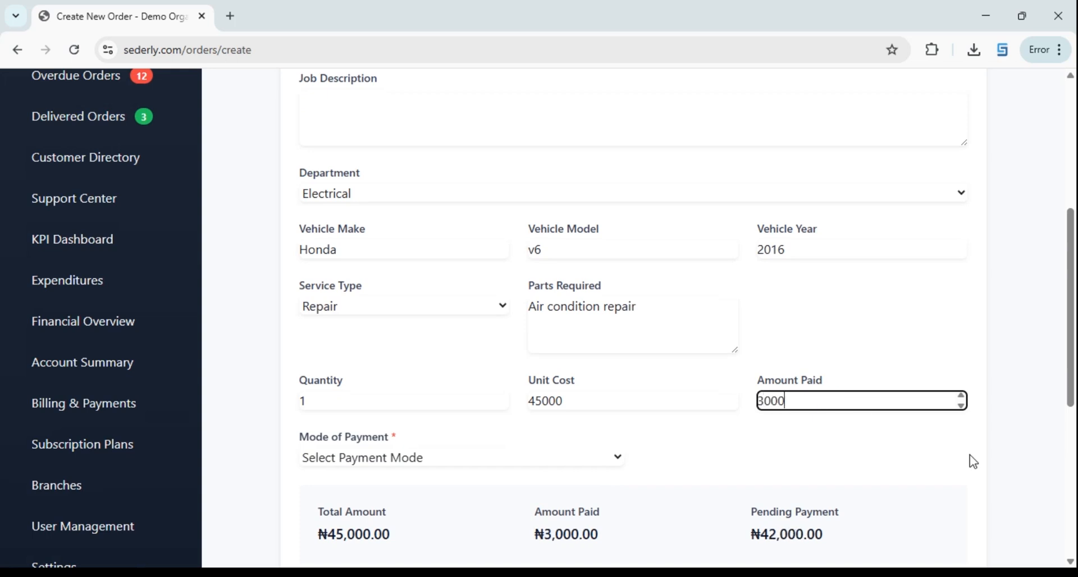
pyautogui.write('0')
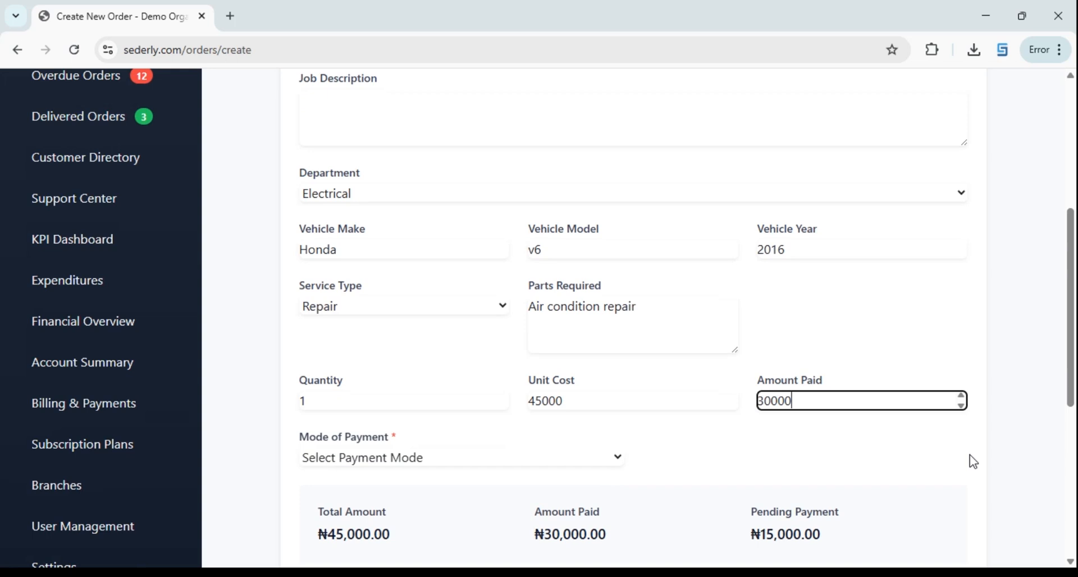
pyautogui.scroll(-3, 719, 458)
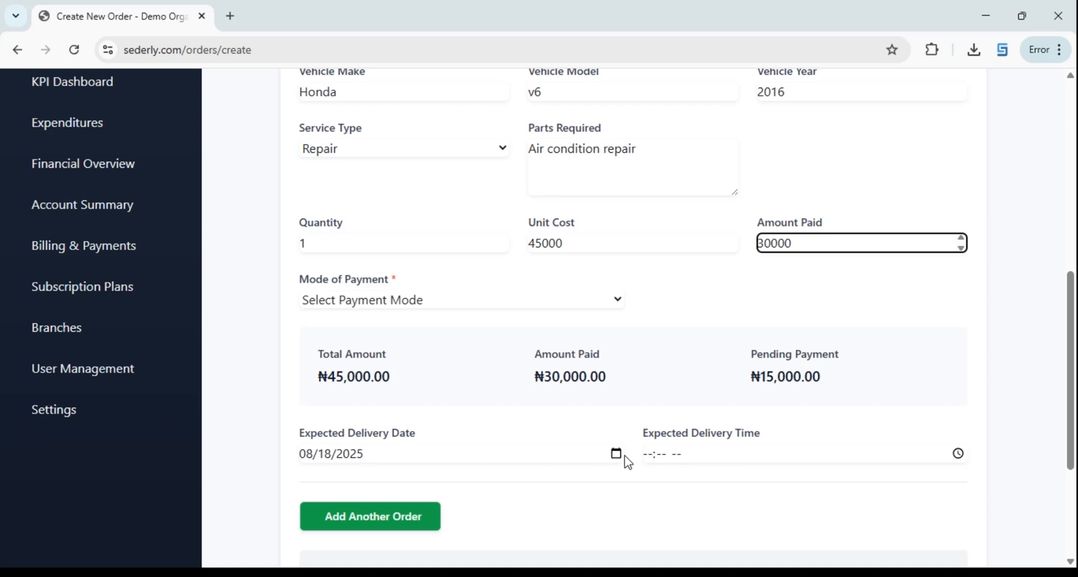
# Set the expected delivery time to 04:13 PM
pyautogui.click(956, 467)
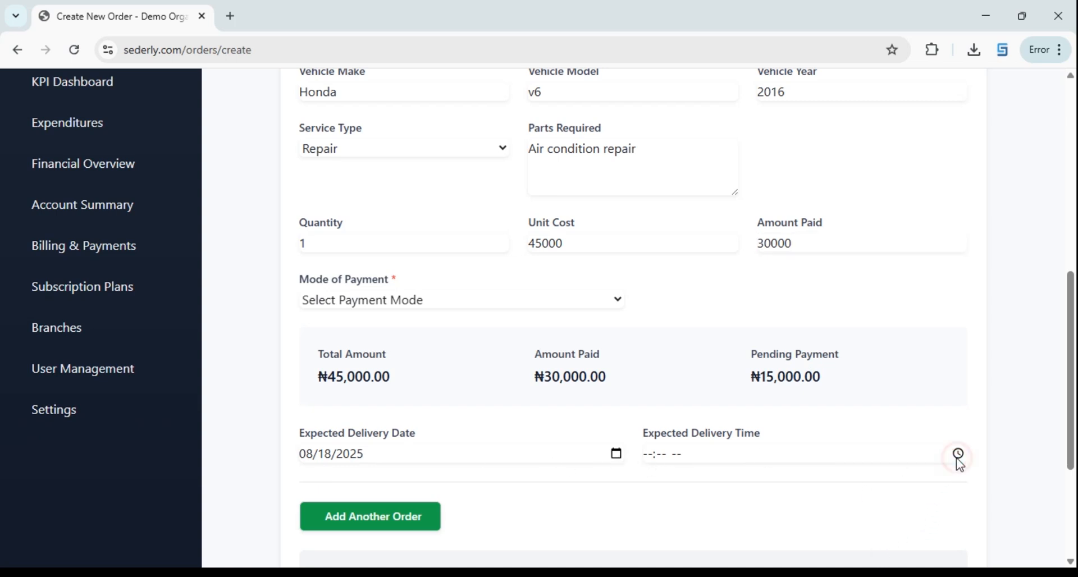
pyautogui.click(678, 291)
pyautogui.click(711, 292)
pyautogui.click(755, 258)
pyautogui.click(838, 521)
# Choose Transfer as the mode of payment
pyautogui.scroll(-3, 697, 493)
pyautogui.scroll(-1, 814, 471)
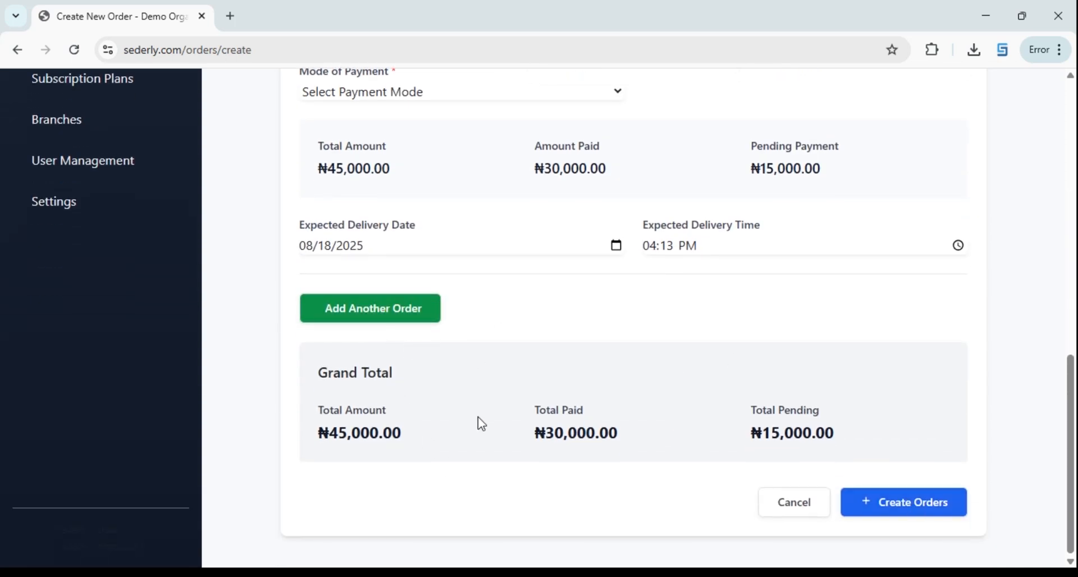
pyautogui.scroll(3, 472, 251)
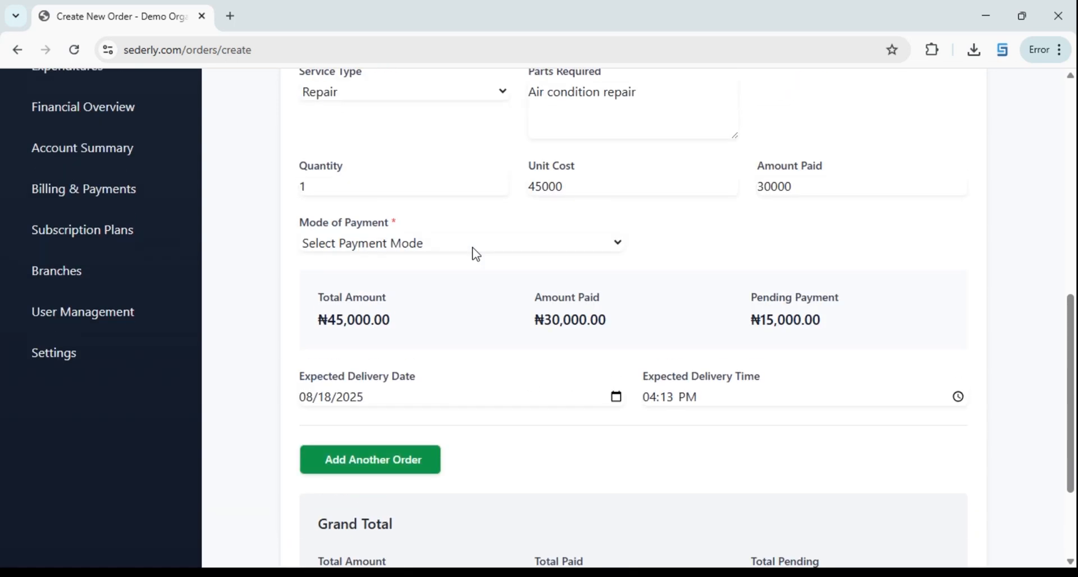
pyautogui.scroll(1, 472, 275)
pyautogui.scroll(2, 568, 265)
pyautogui.scroll(-3, 542, 388)
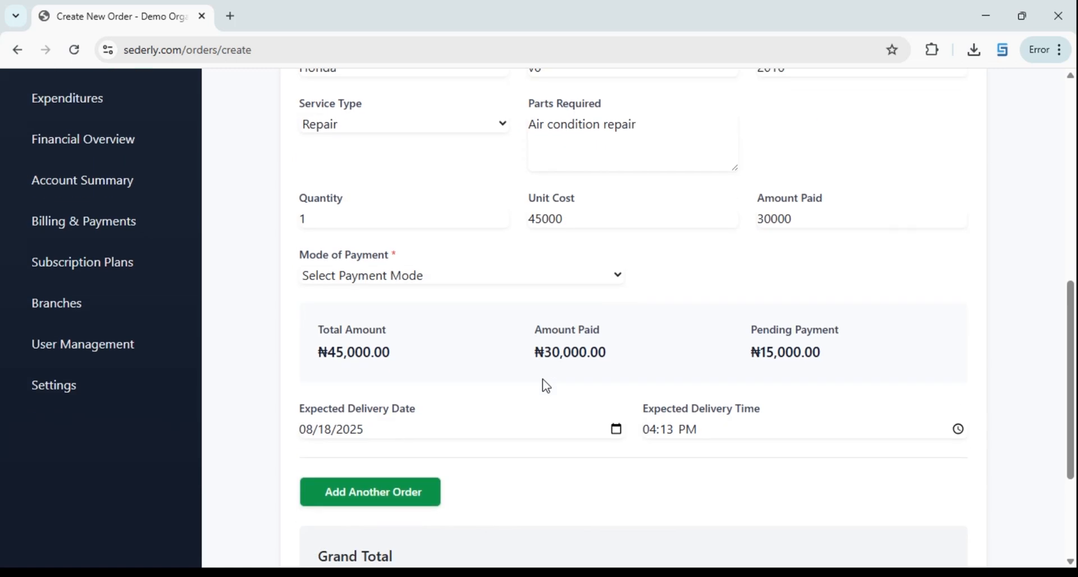
pyautogui.click(396, 255)
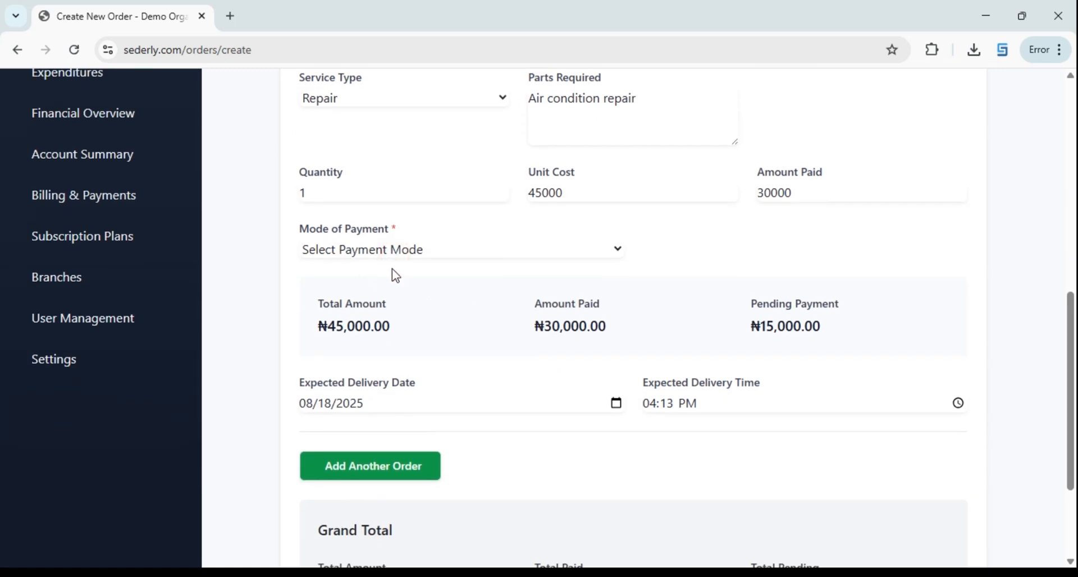
pyautogui.click(372, 315)
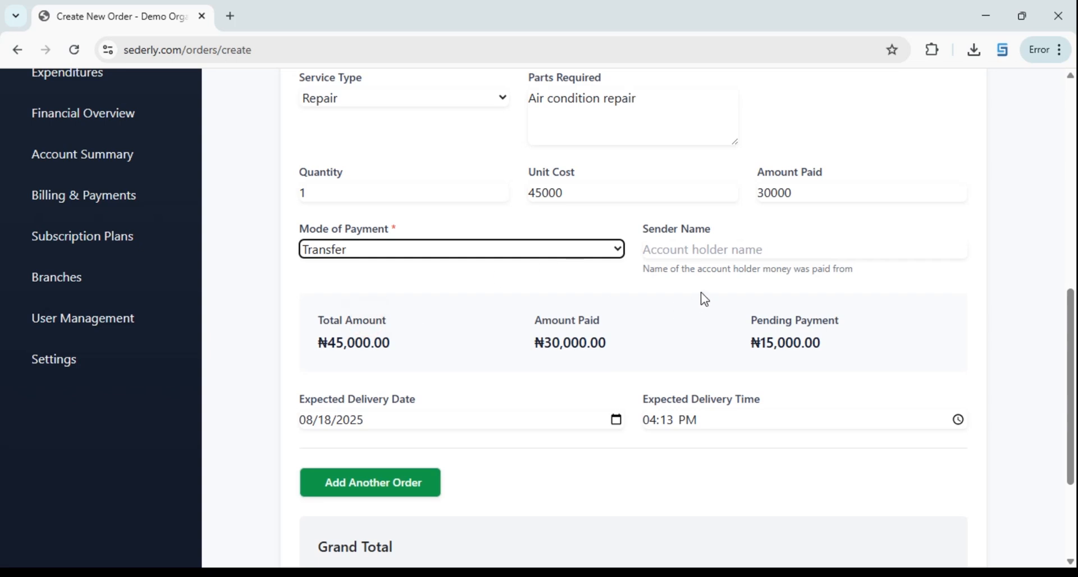
# Start entering the sender's account holder name
pyautogui.click(685, 256)
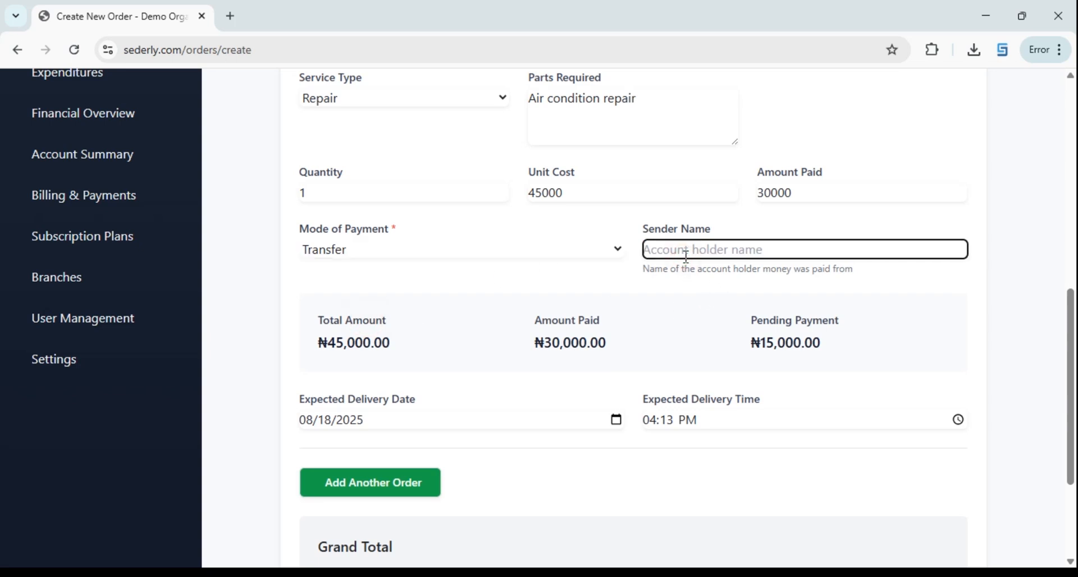
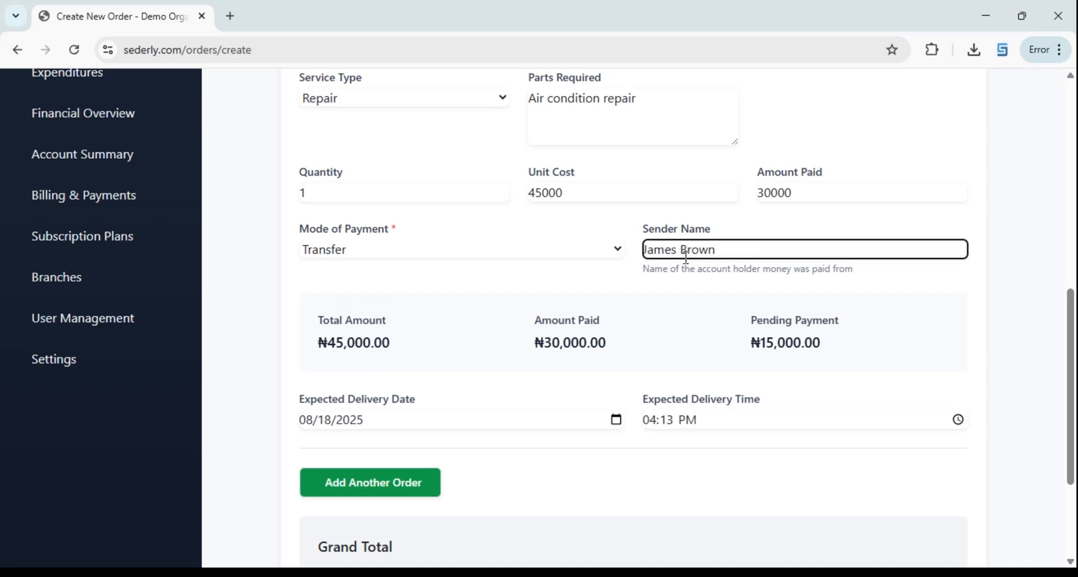
pyautogui.scroll(8, 642, 262)
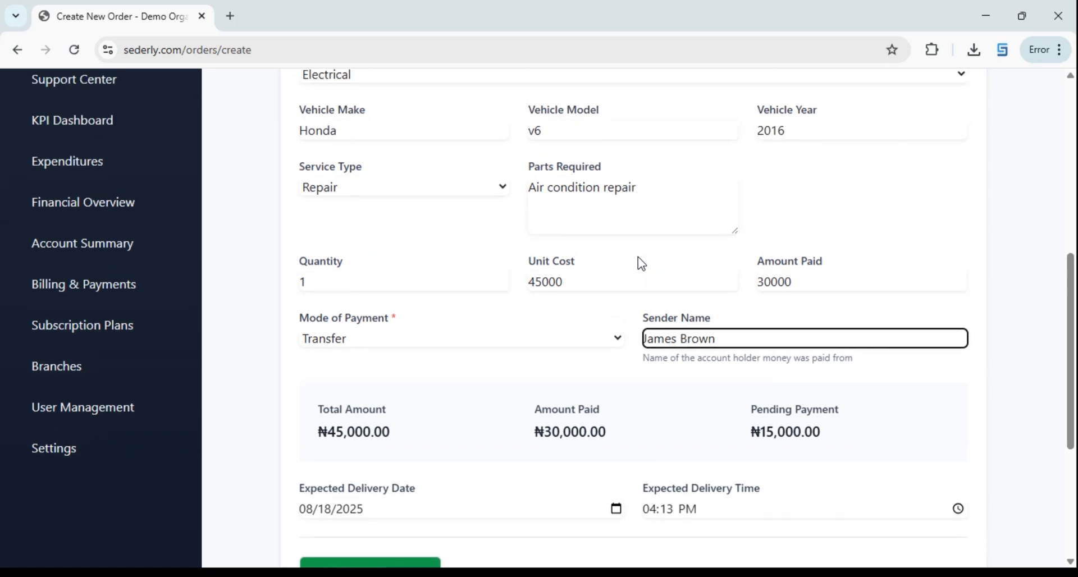
# Enter the customer's full name and phone number
pyautogui.scroll(1, 542, 267)
pyautogui.click(326, 260)
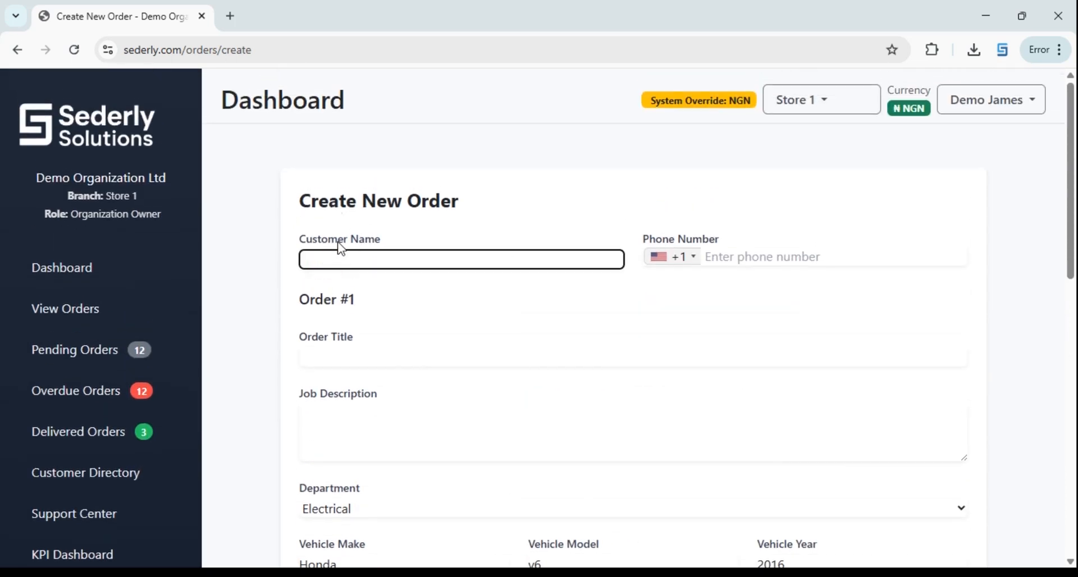
pyautogui.click(710, 258)
# Set the order title to 'Repair Air condition' and paste it as the job description
pyautogui.click(346, 360)
pyautogui.write('Repair Air condition')
pyautogui.hotkey('ctrl', 'a')
pyautogui.hotkey('ctrl', 'c')
pyautogui.click(322, 421)
pyautogui.hotkey('ctrl', 'v')
pyautogui.scroll(-4, 380, 313)
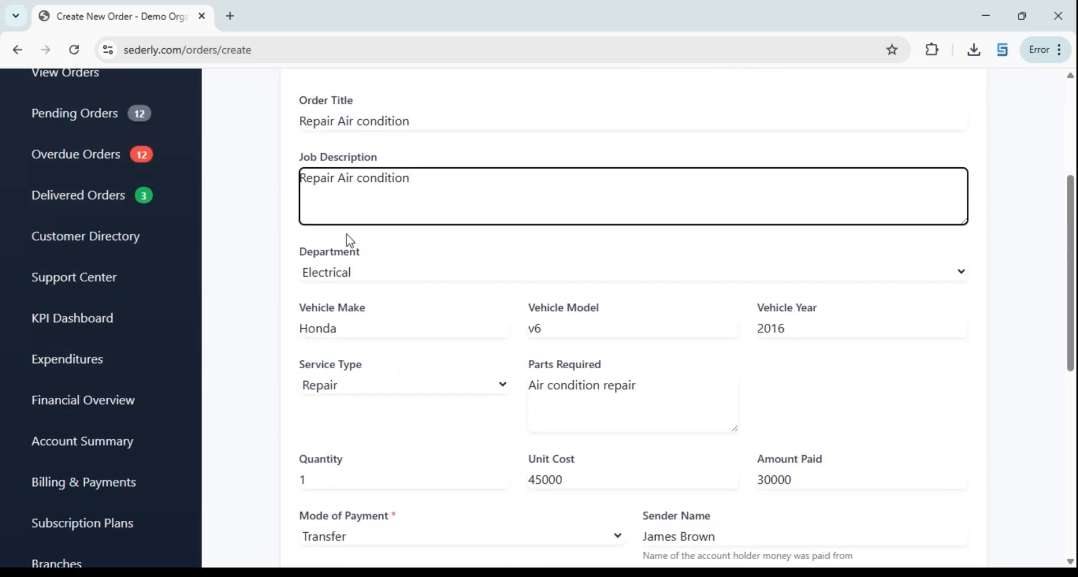
pyautogui.scroll(4, 348, 241)
pyautogui.scroll(-4, 393, 353)
pyautogui.scroll(-3, 545, 404)
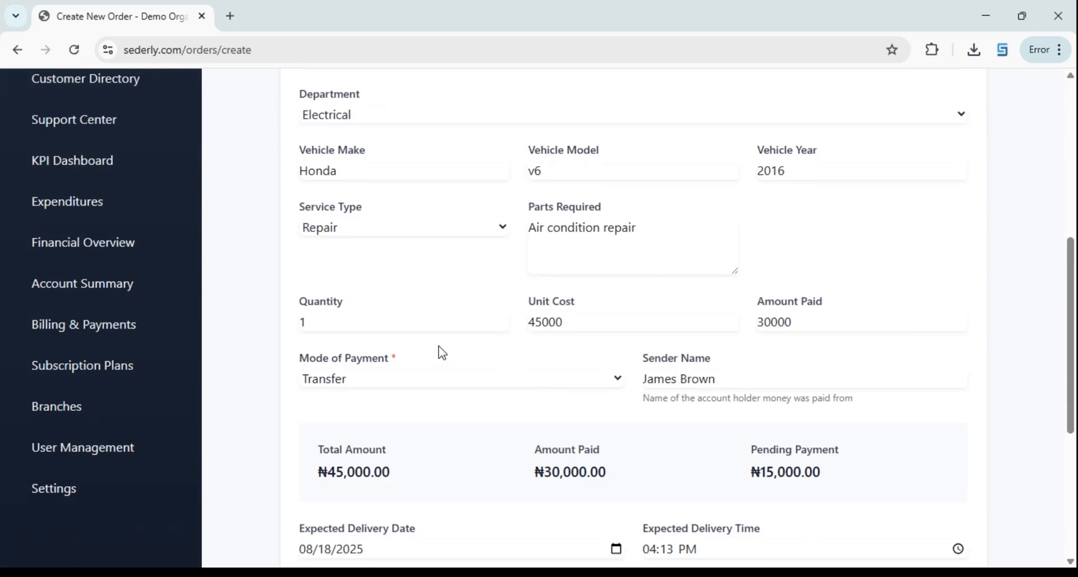
pyautogui.scroll(-2, 589, 342)
pyautogui.scroll(-1, 783, 352)
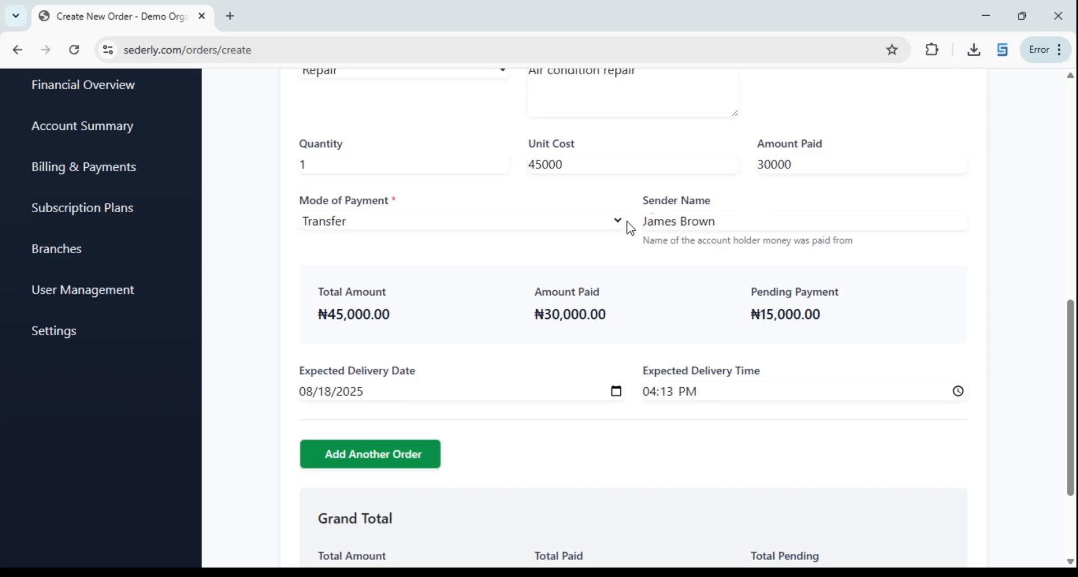
pyautogui.scroll(-3, 705, 228)
pyautogui.scroll(1, 476, 243)
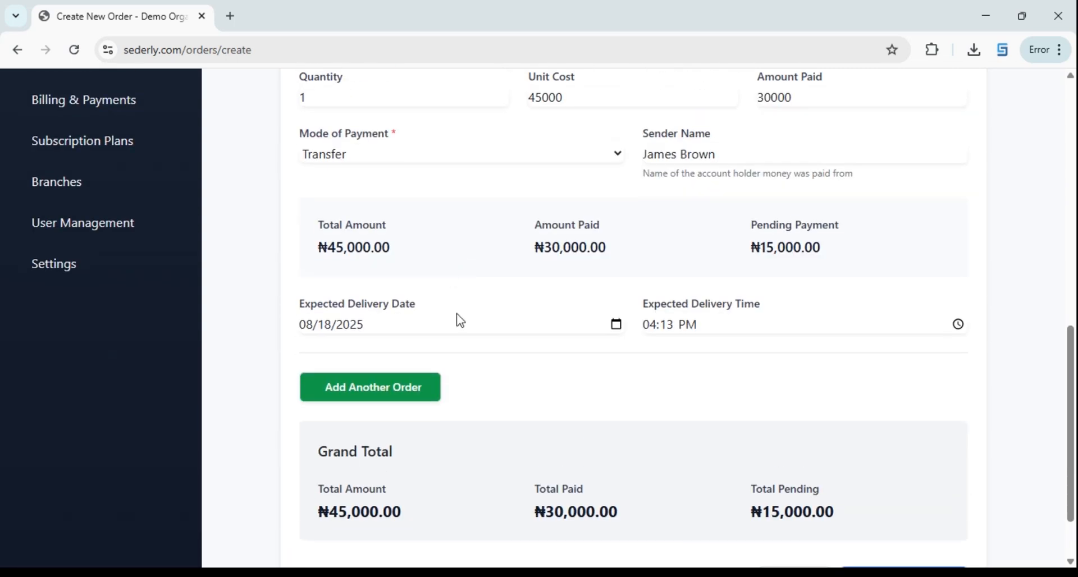
pyautogui.scroll(-1, 678, 373)
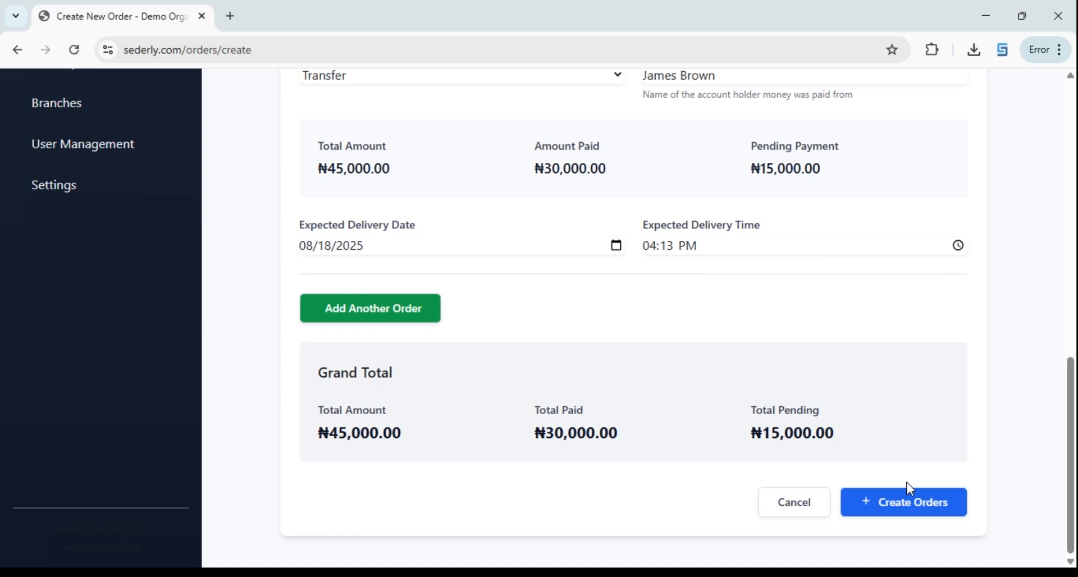
# Submit and confirm the new order, then scroll the orders list to ORD-000019
pyautogui.click(913, 514)
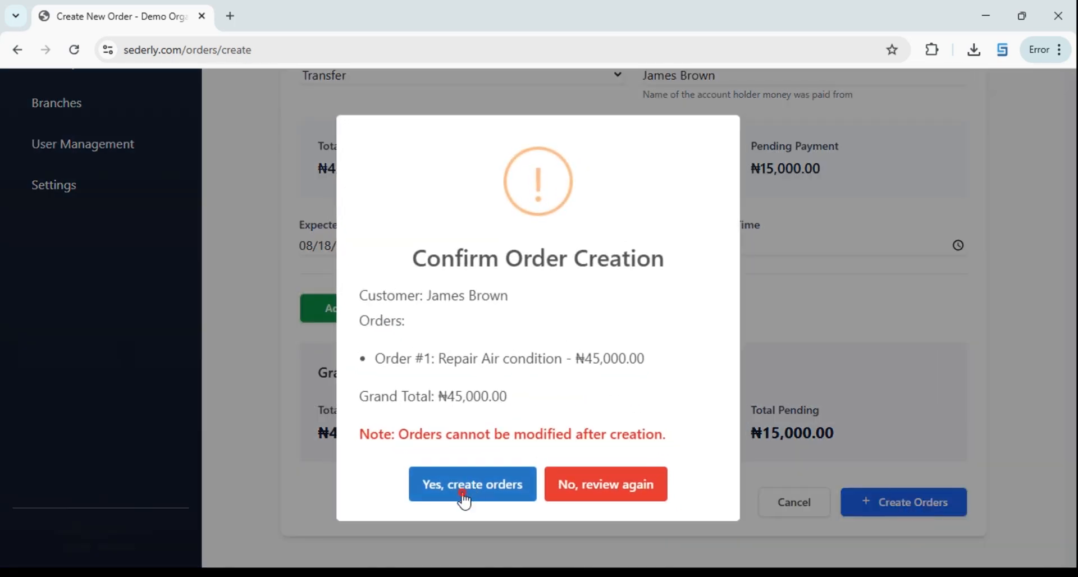
pyautogui.click(463, 494)
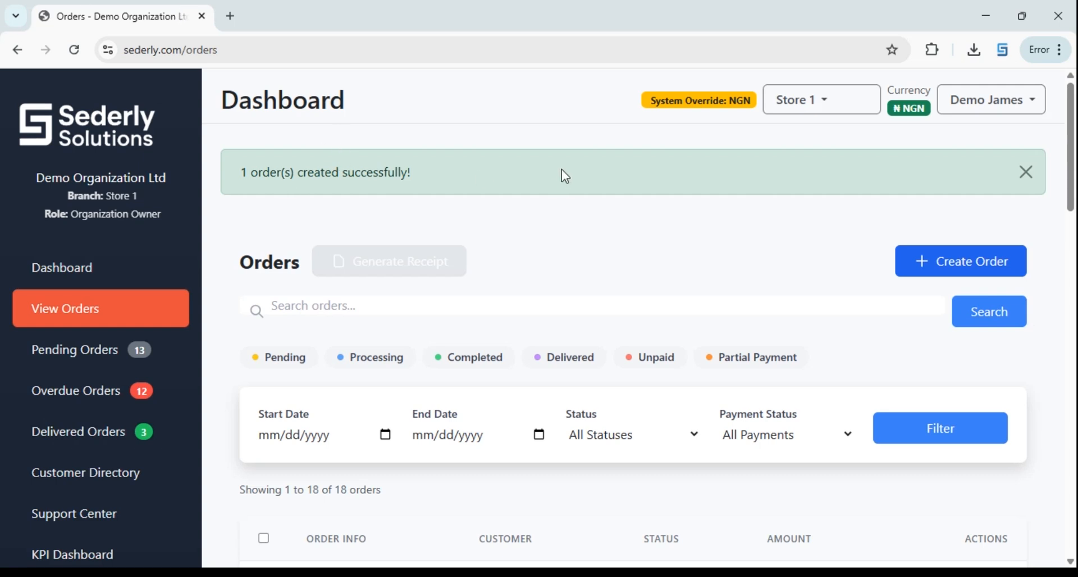
pyautogui.scroll(-5, 565, 175)
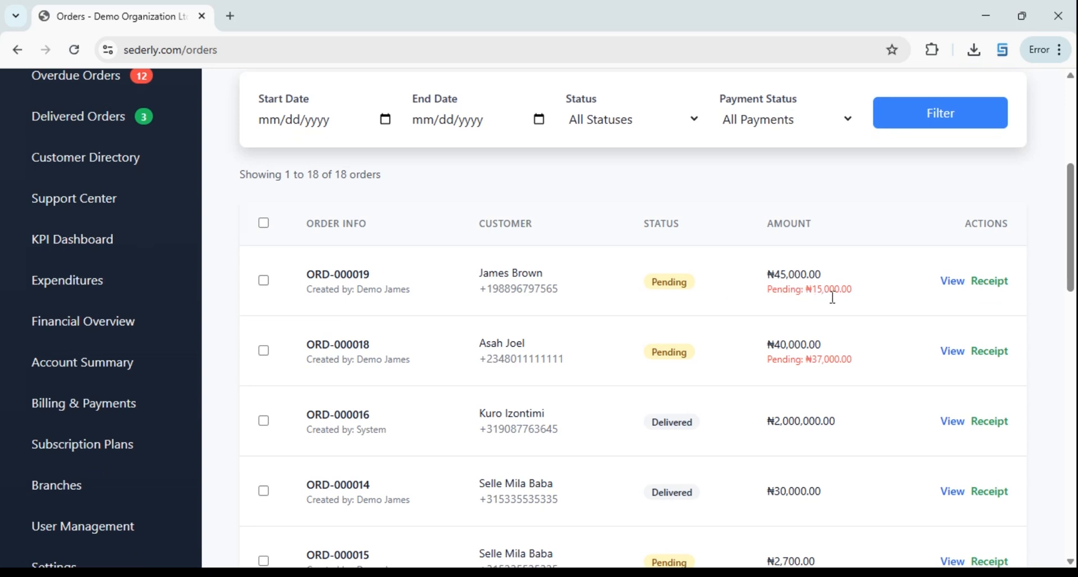
pyautogui.click(988, 287)
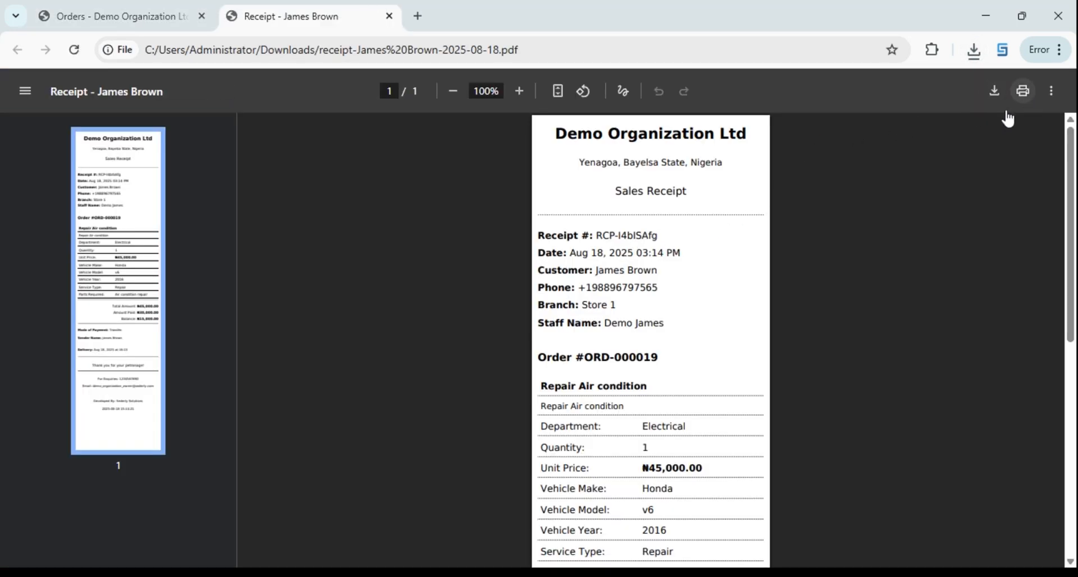
pyautogui.scroll(-5, 596, 351)
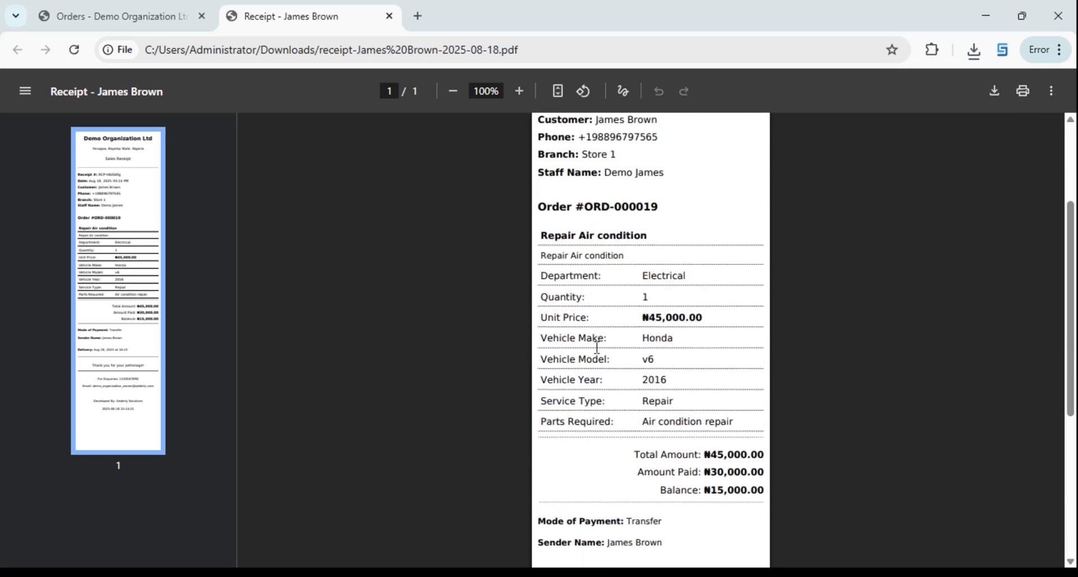
pyautogui.scroll(5, 674, 380)
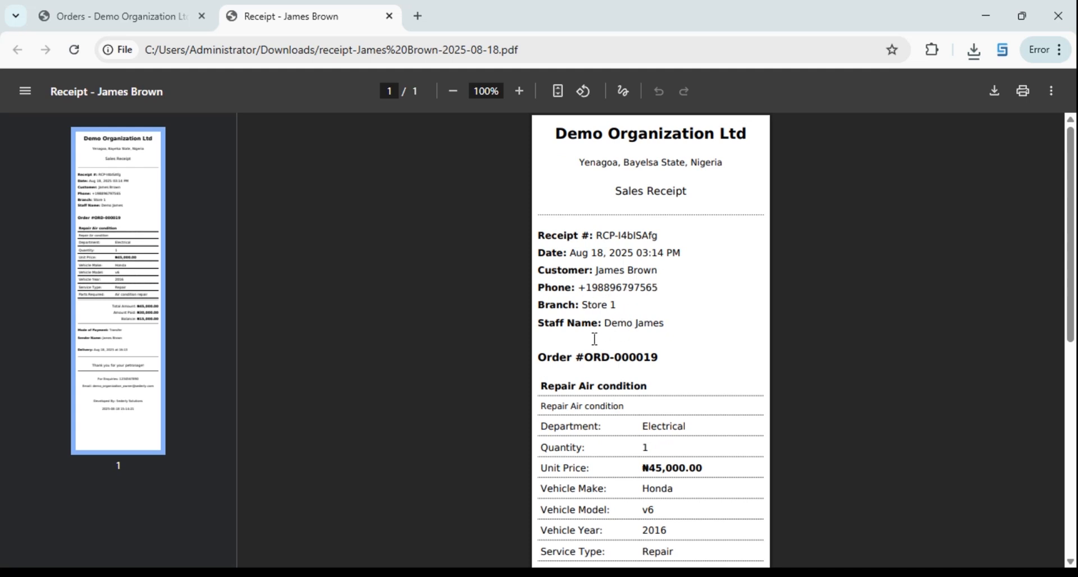
pyautogui.moveTo(673, 328); pyautogui.dragTo(609, 337)
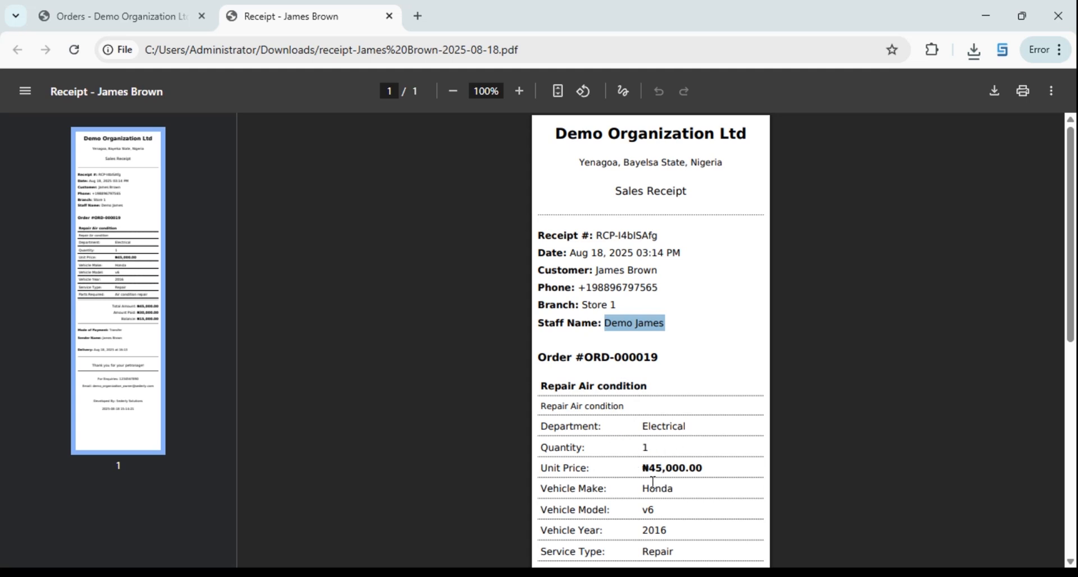
pyautogui.scroll(-3, 652, 481)
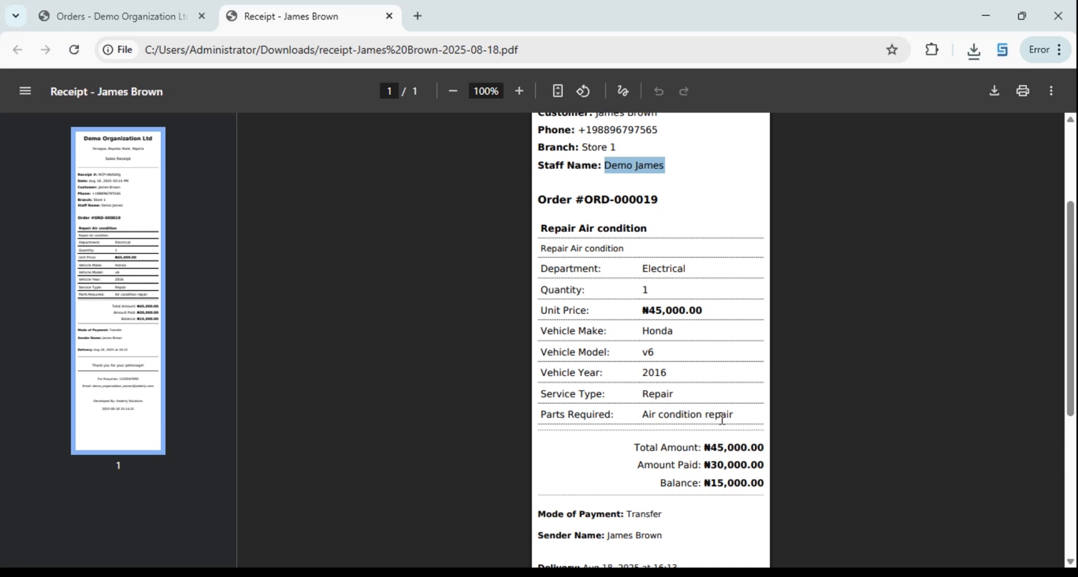
pyautogui.scroll(-3, 737, 445)
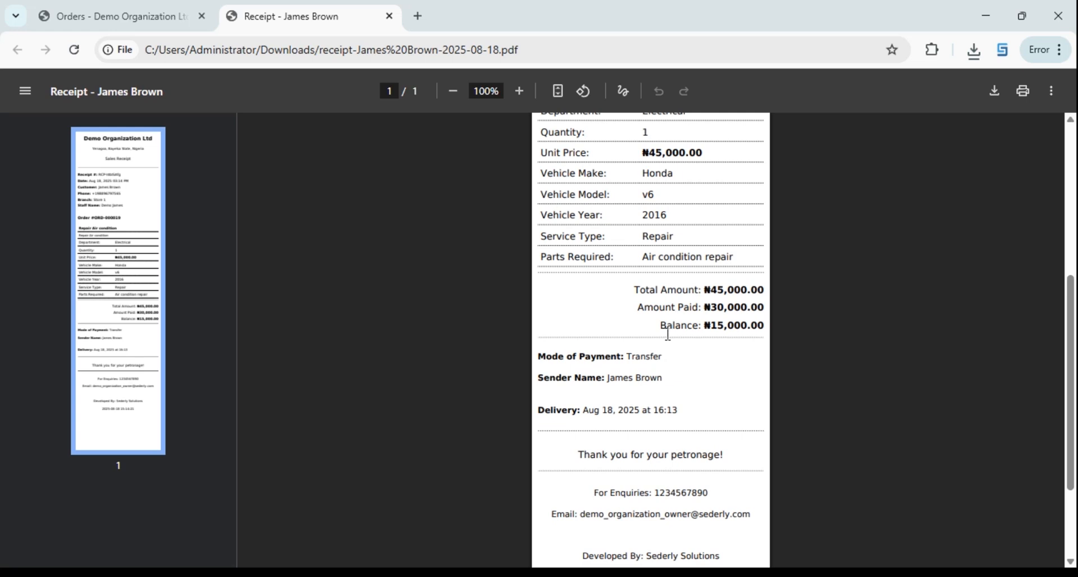
pyautogui.scroll(3, 668, 334)
pyautogui.scroll(3, 613, 287)
pyautogui.scroll(-6, 623, 281)
pyautogui.moveTo(712, 497); pyautogui.dragTo(664, 495)
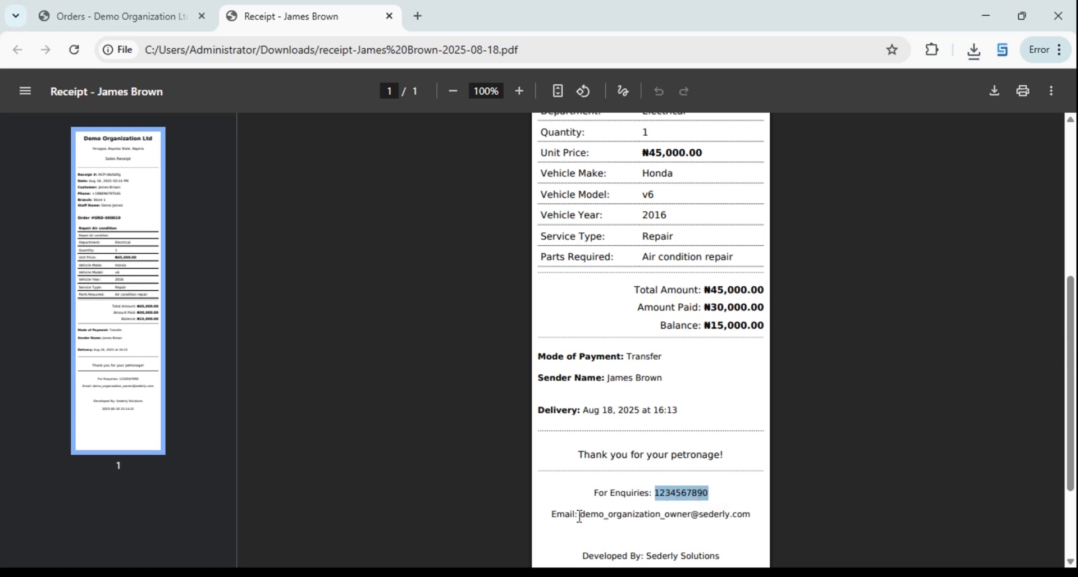
pyautogui.moveTo(581, 518); pyautogui.dragTo(688, 504)
pyautogui.scroll(-3, 688, 504)
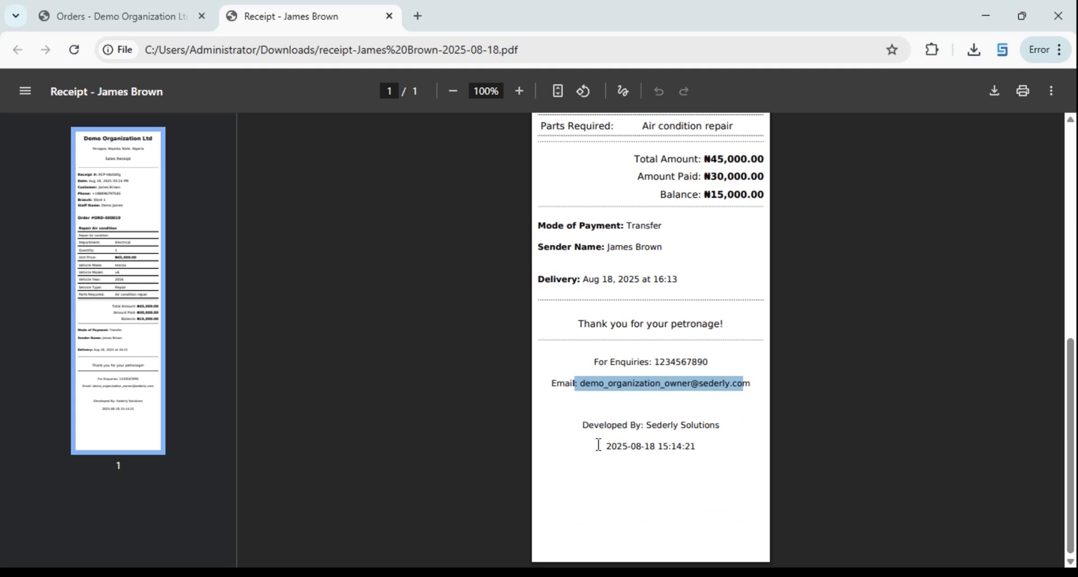
pyautogui.scroll(8, 702, 427)
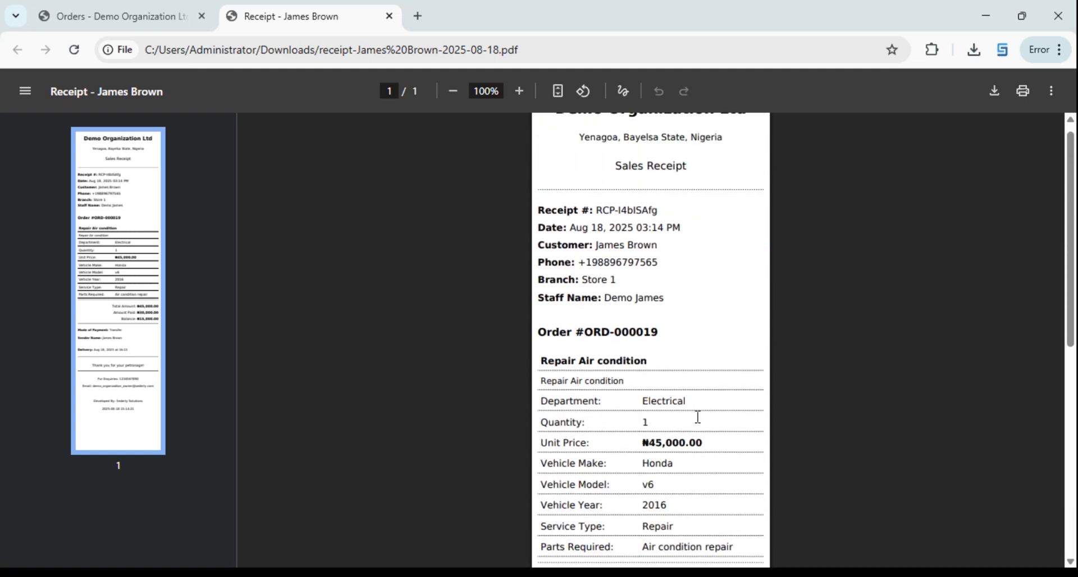
# Open ORD-000019's details from the Orders tab and scroll to Update Order Status
pyautogui.click(65, 15)
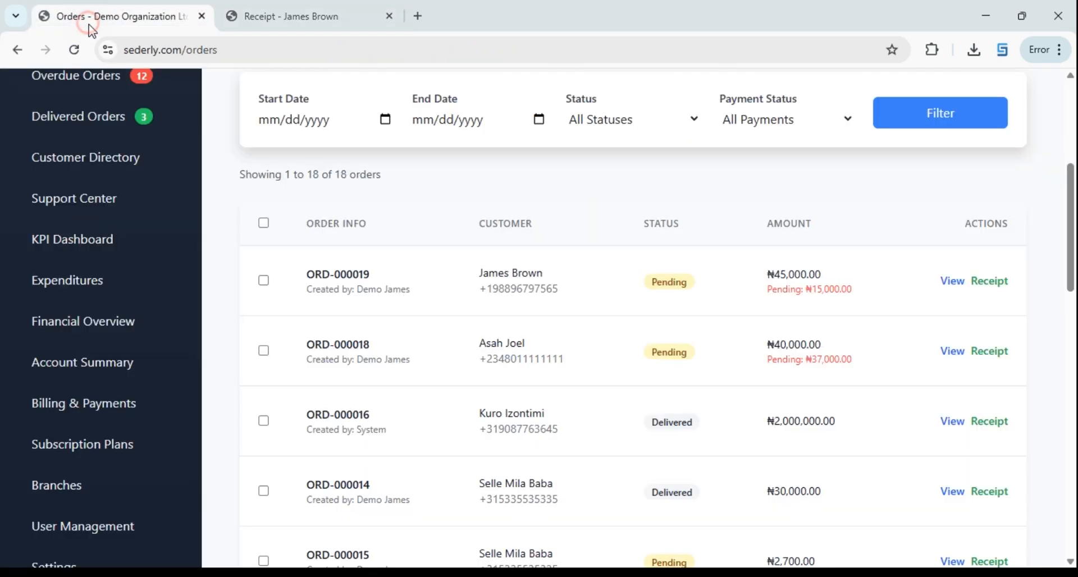
pyautogui.click(953, 284)
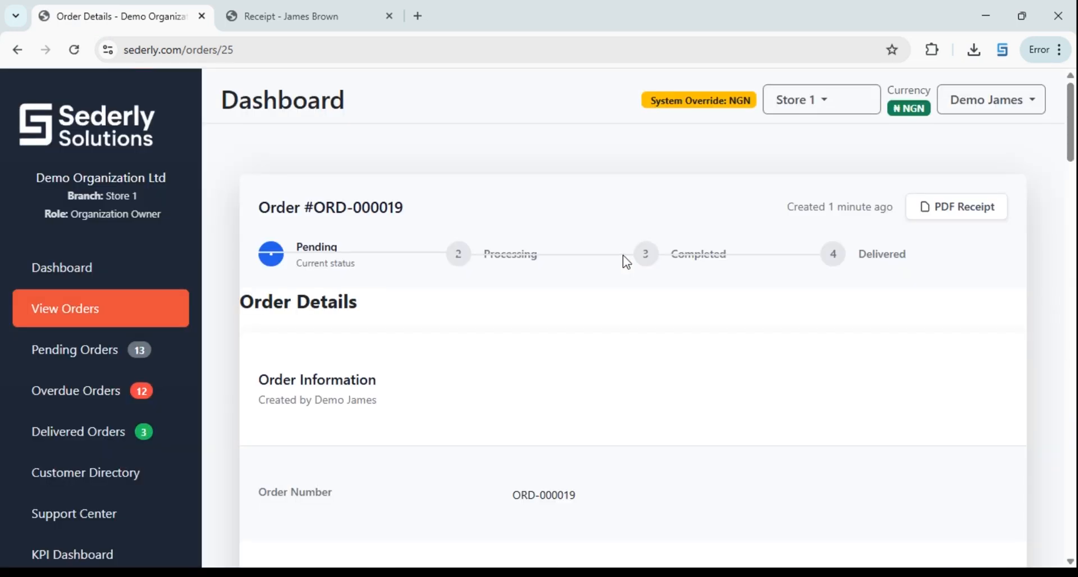
pyautogui.scroll(-2, 354, 231)
pyautogui.scroll(2, 351, 231)
pyautogui.scroll(-5, 885, 310)
pyautogui.scroll(-20, 695, 294)
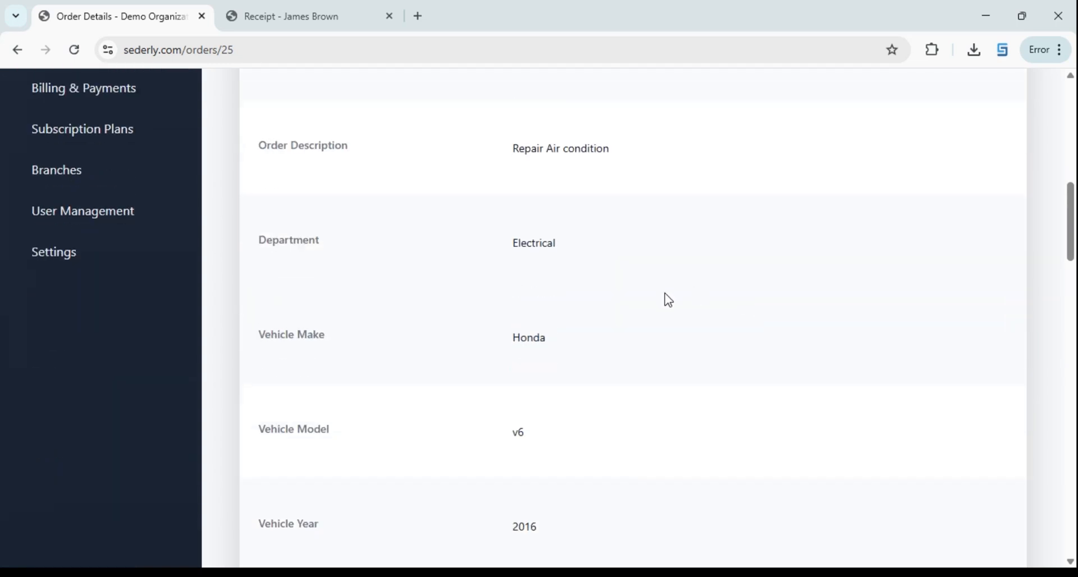
pyautogui.scroll(-15, 667, 299)
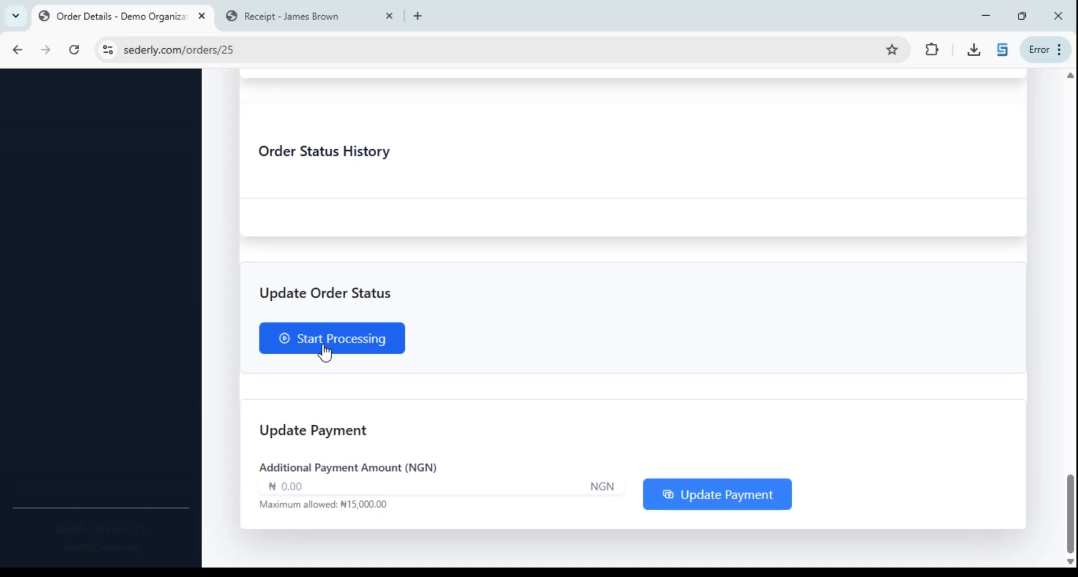
# Start processing ORD-000019 and confirm the change
pyautogui.click(325, 350)
pyautogui.click(608, 151)
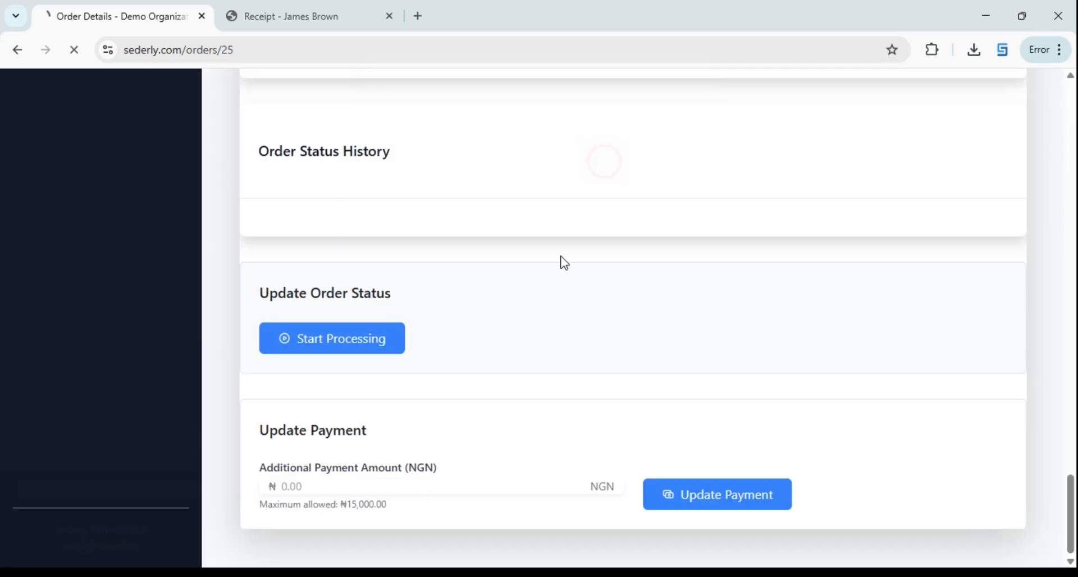
pyautogui.scroll(12, 484, 325)
pyautogui.scroll(20, 488, 324)
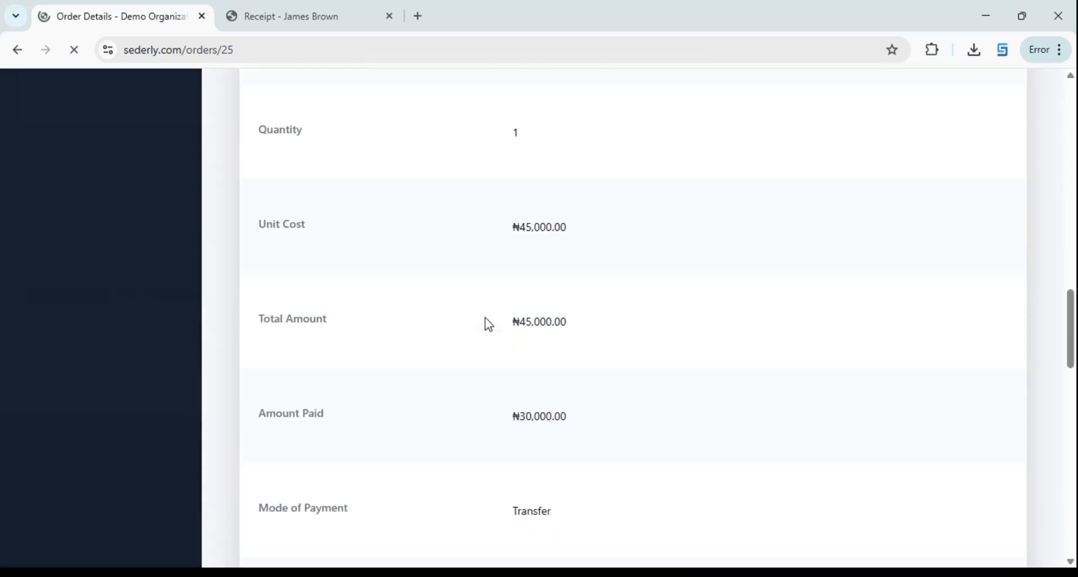
pyautogui.scroll(3, 488, 324)
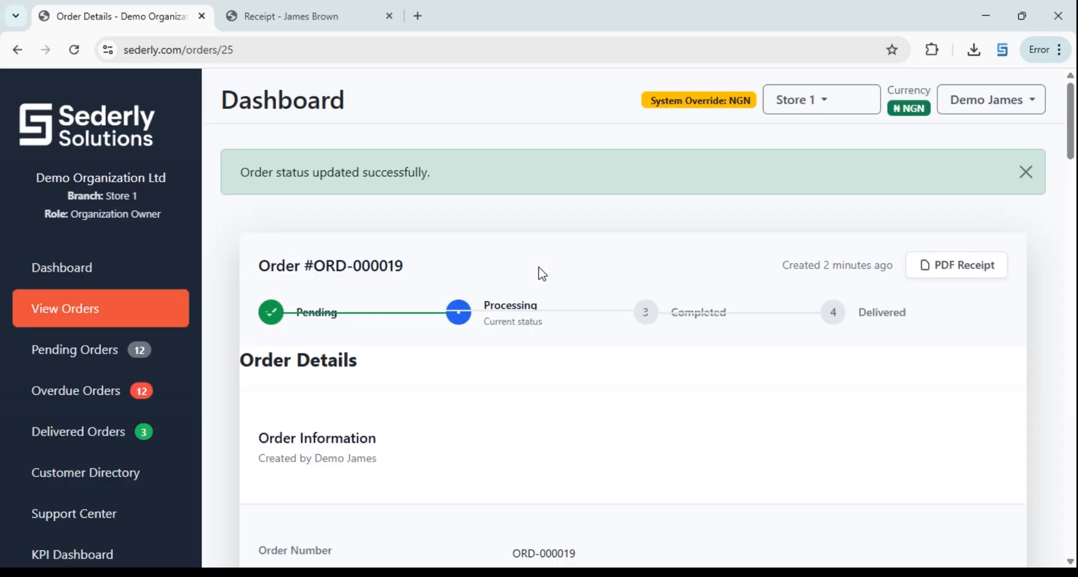
pyautogui.scroll(-17, 669, 316)
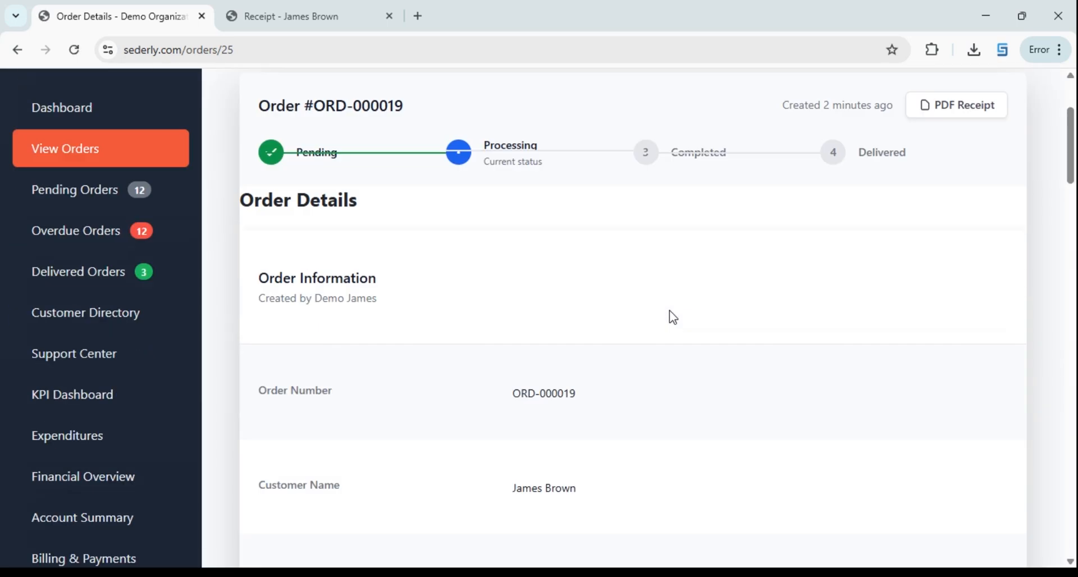
pyautogui.scroll(8, 623, 303)
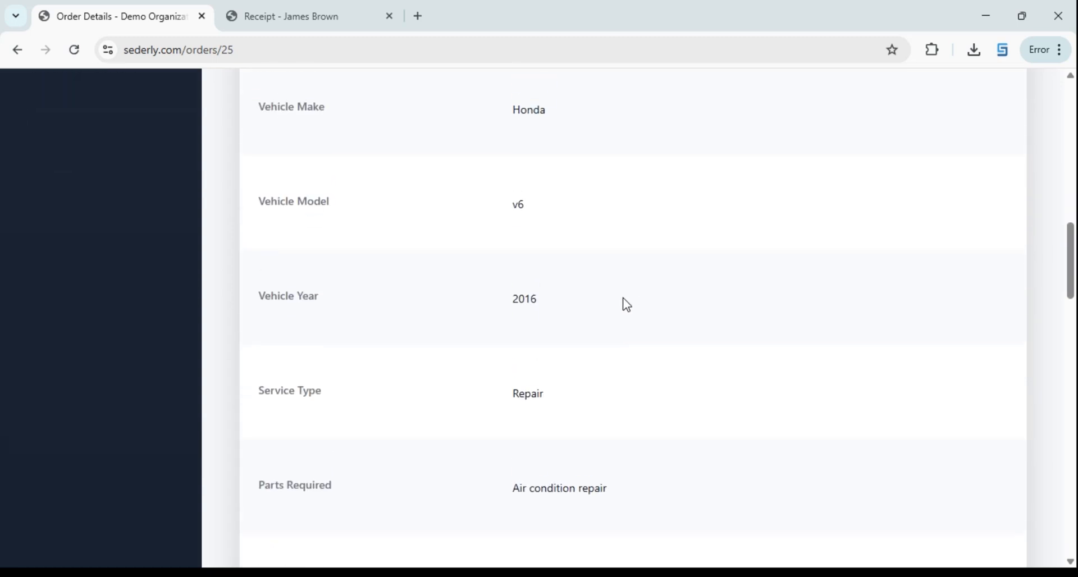
pyautogui.scroll(-15, 618, 298)
pyautogui.scroll(-20, 588, 318)
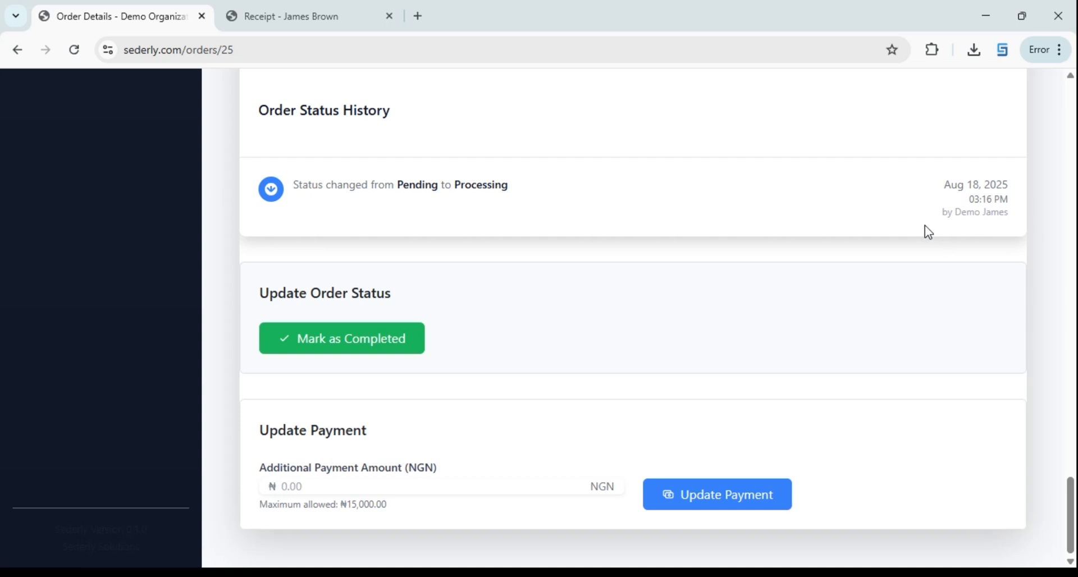
# Inspect the status history entry's date, time and author, and open the account menu
pyautogui.moveTo(949, 190); pyautogui.dragTo(1021, 223)
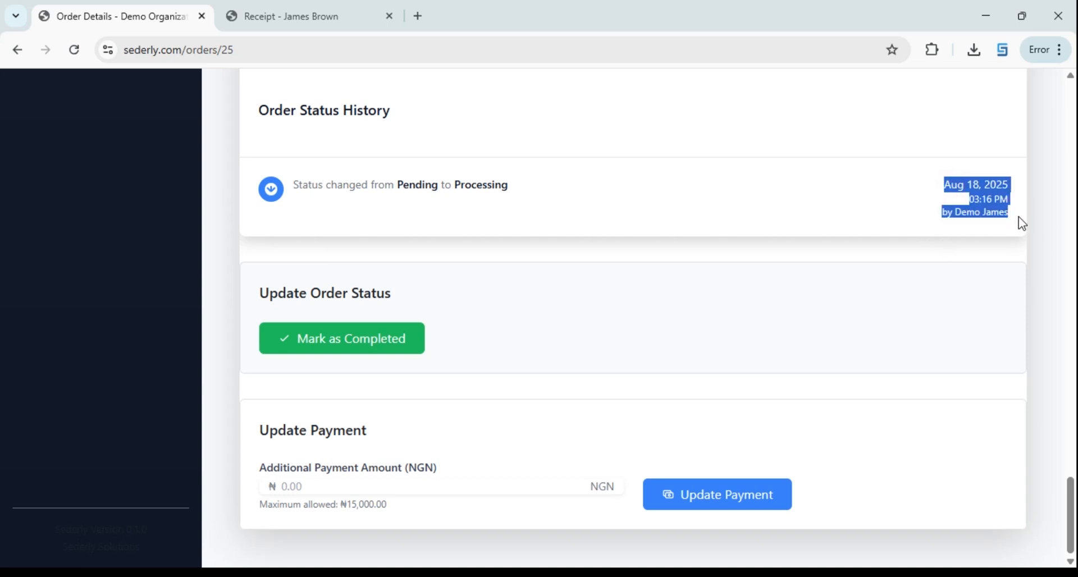
pyautogui.click(949, 196)
pyautogui.moveTo(948, 189); pyautogui.dragTo(999, 225)
pyautogui.click(954, 219)
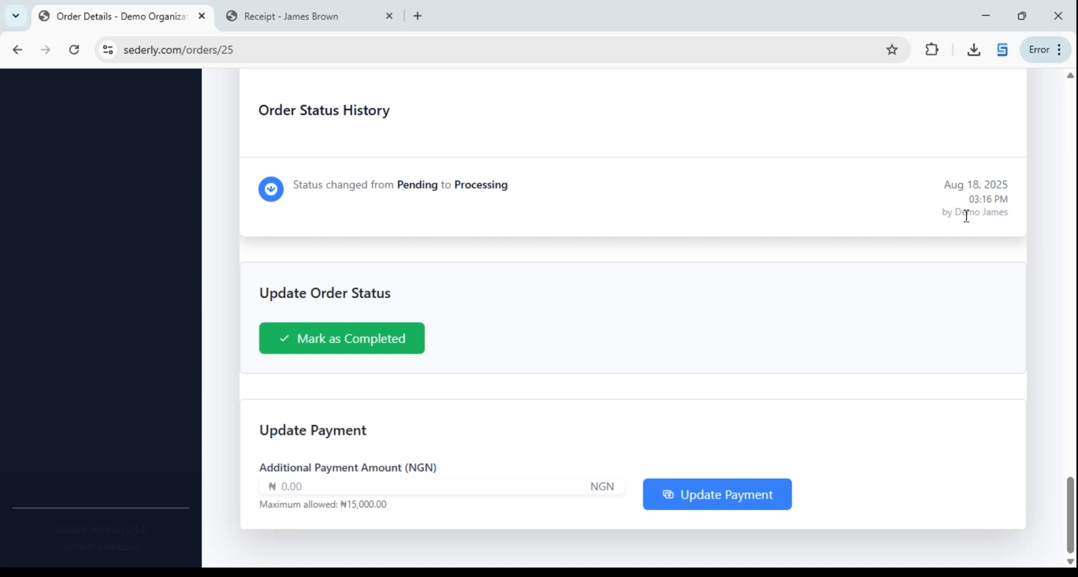
pyautogui.scroll(20, 908, 224)
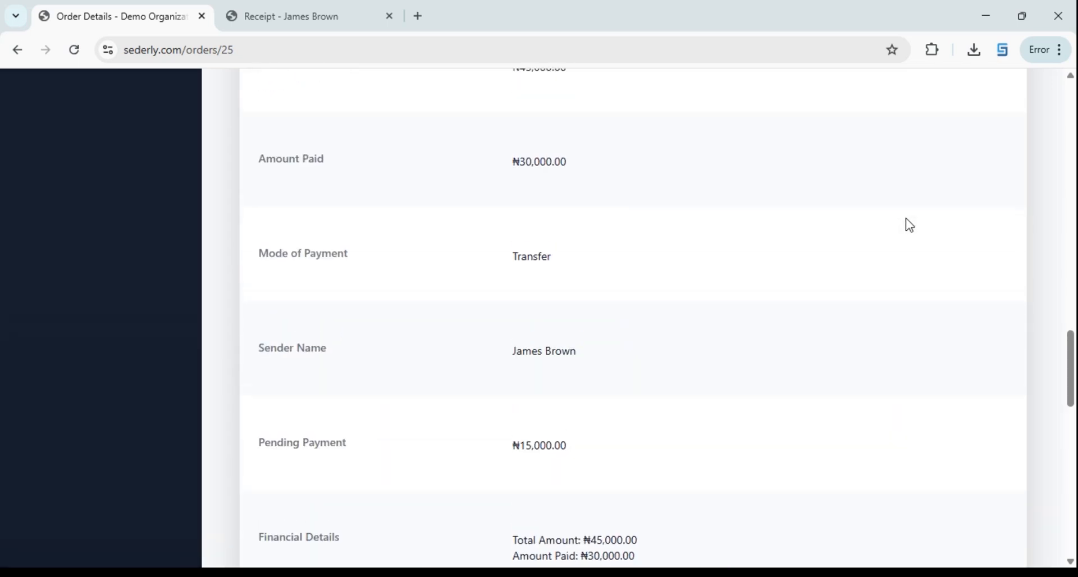
pyautogui.scroll(15, 908, 224)
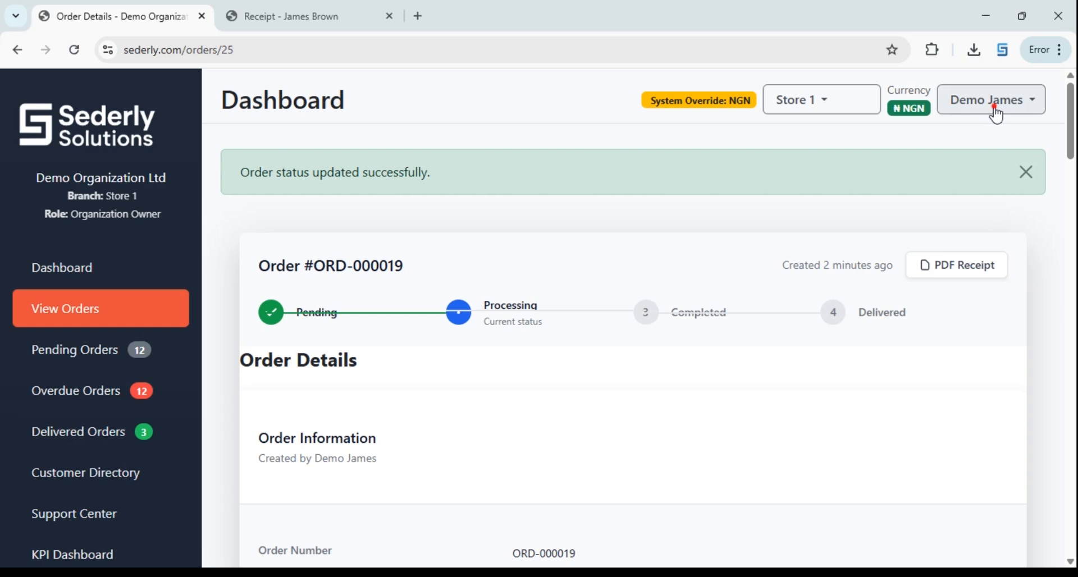
pyautogui.click(994, 108)
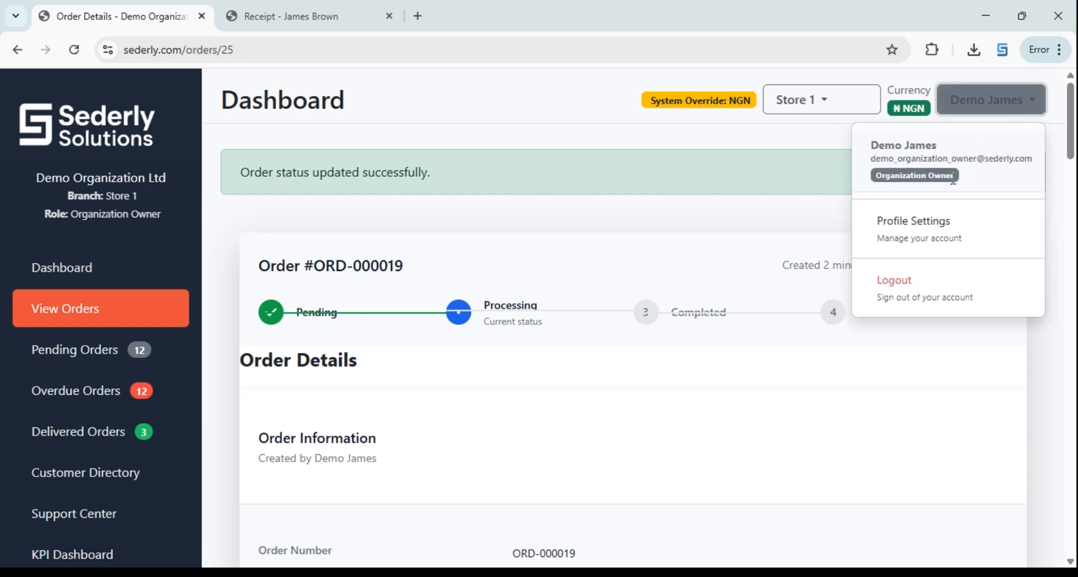
pyautogui.scroll(-15, 755, 217)
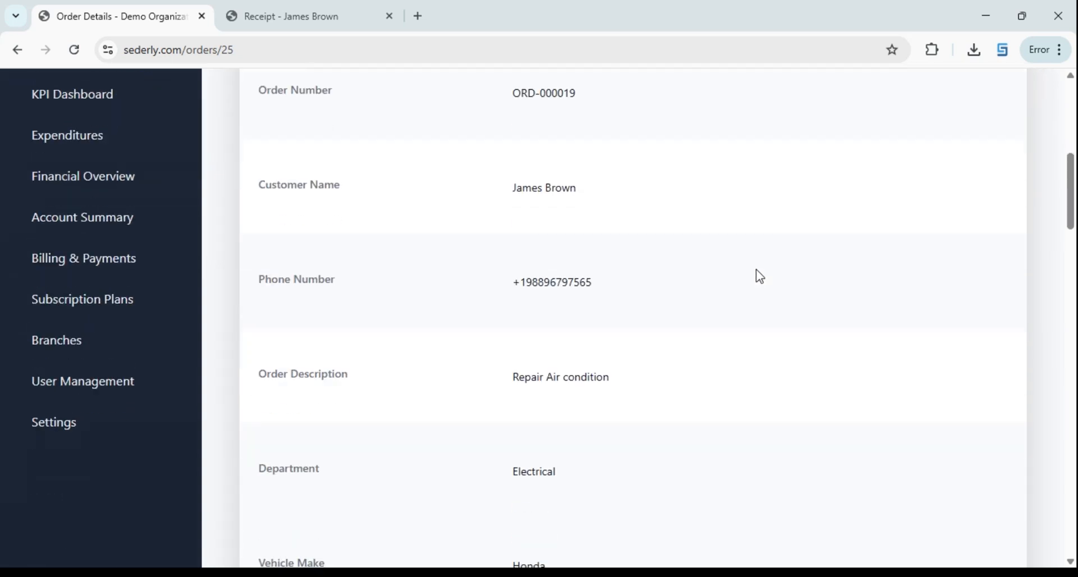
pyautogui.scroll(18, 604, 286)
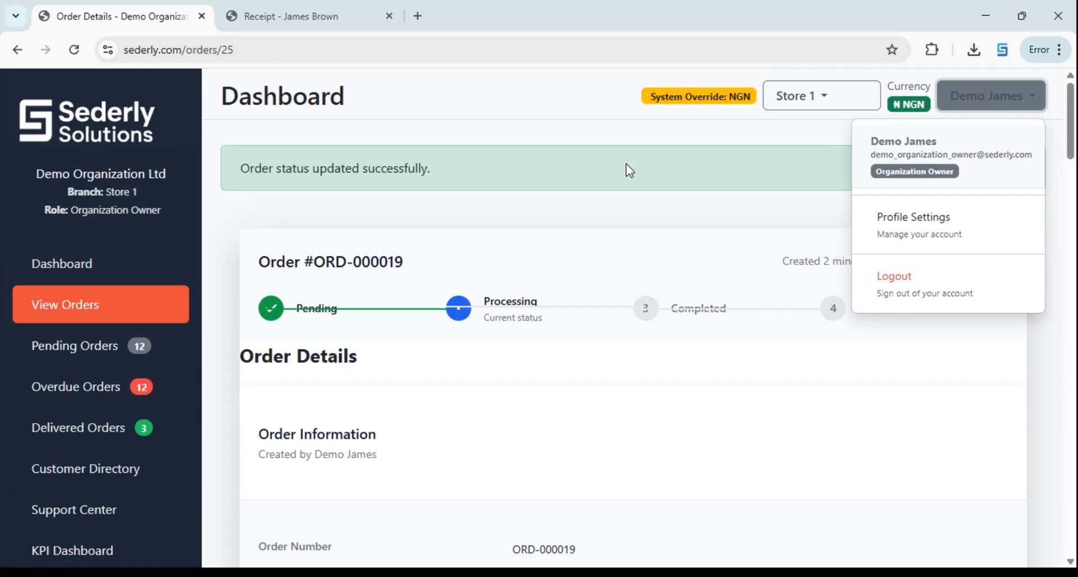
pyautogui.scroll(-3, 673, 187)
pyautogui.scroll(-20, 673, 187)
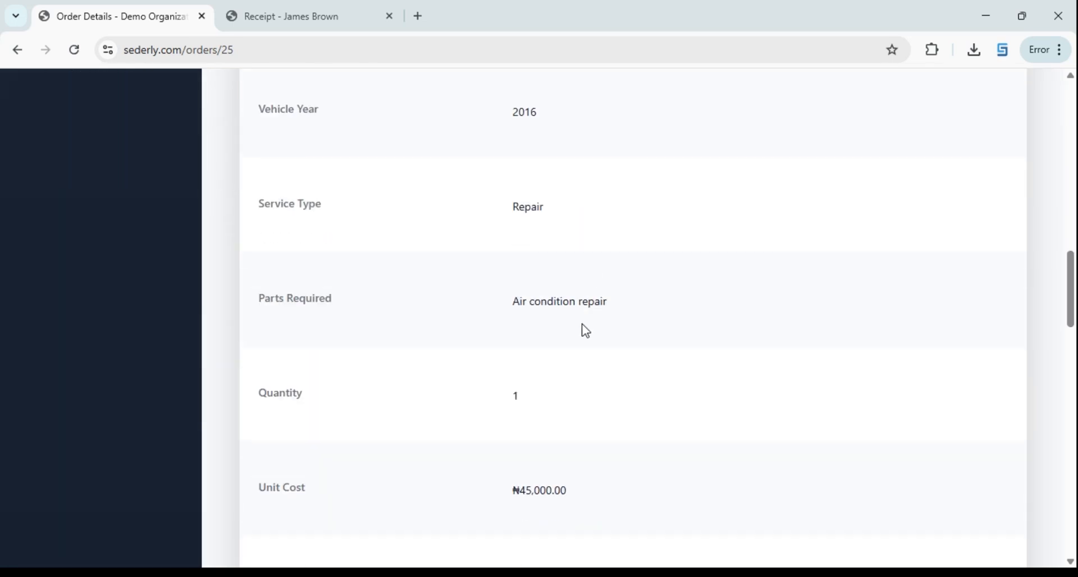
pyautogui.scroll(-14, 559, 361)
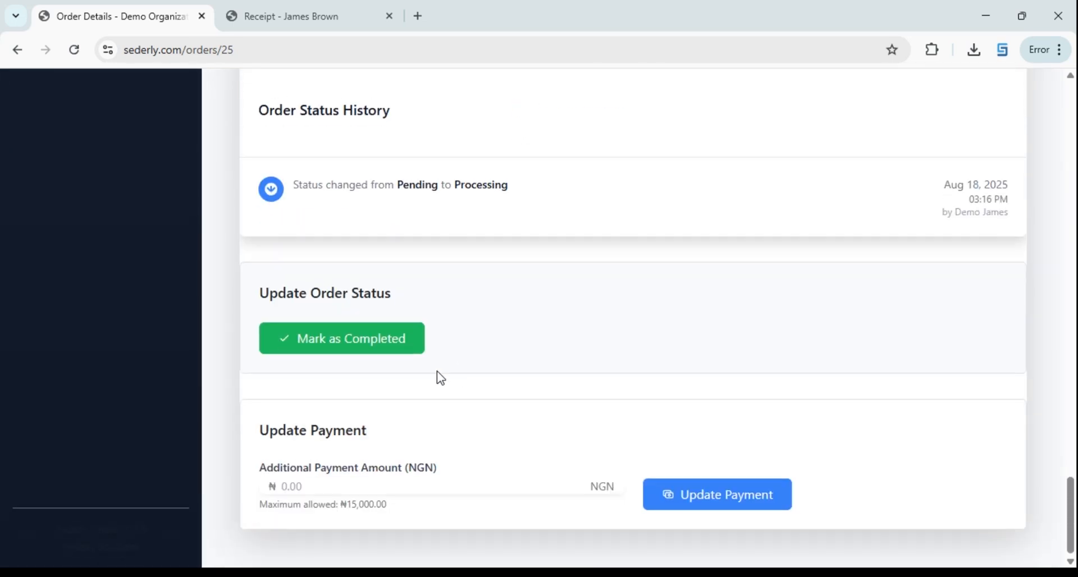
# Mark ORD-000019 as Completed and confirm, leaving only the Delivered stage
pyautogui.click(347, 343)
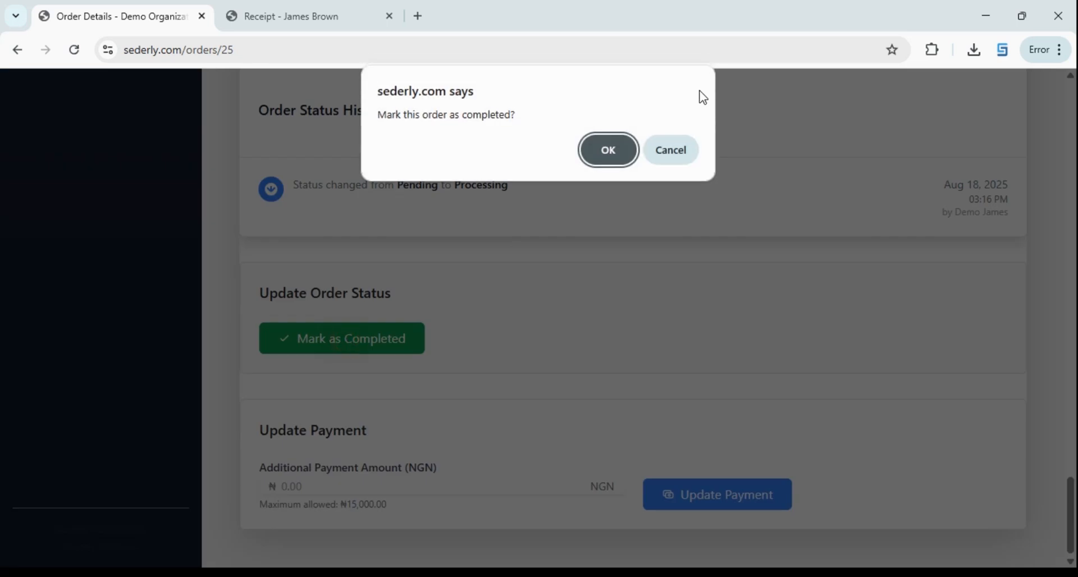
pyautogui.click(626, 159)
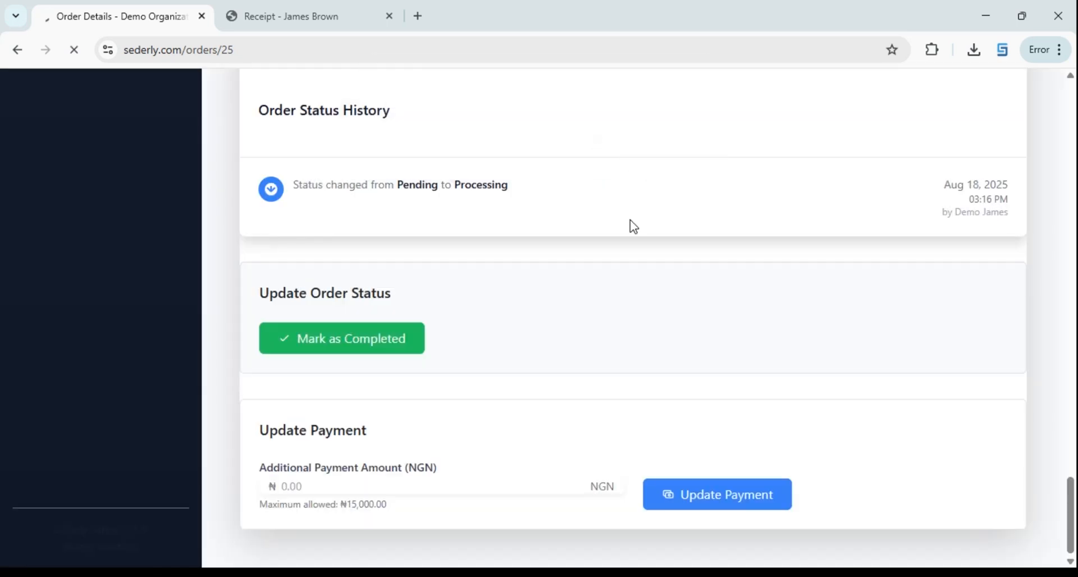
pyautogui.scroll(4, 630, 220)
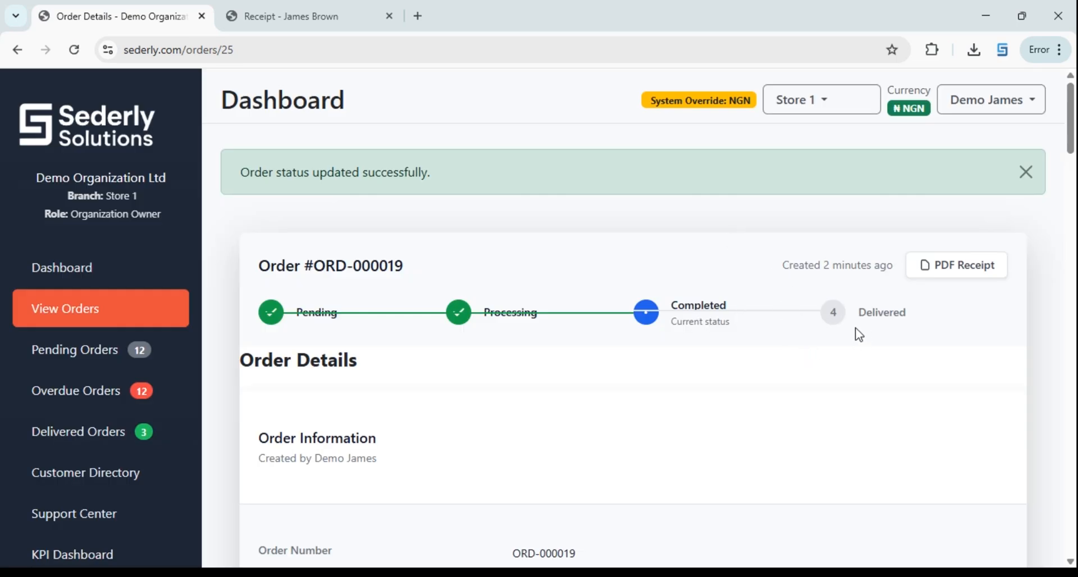
# Review the dashboard cards for ₦45,000.00 revenue, 1 total order and 1 completed order
pyautogui.click(52, 270)
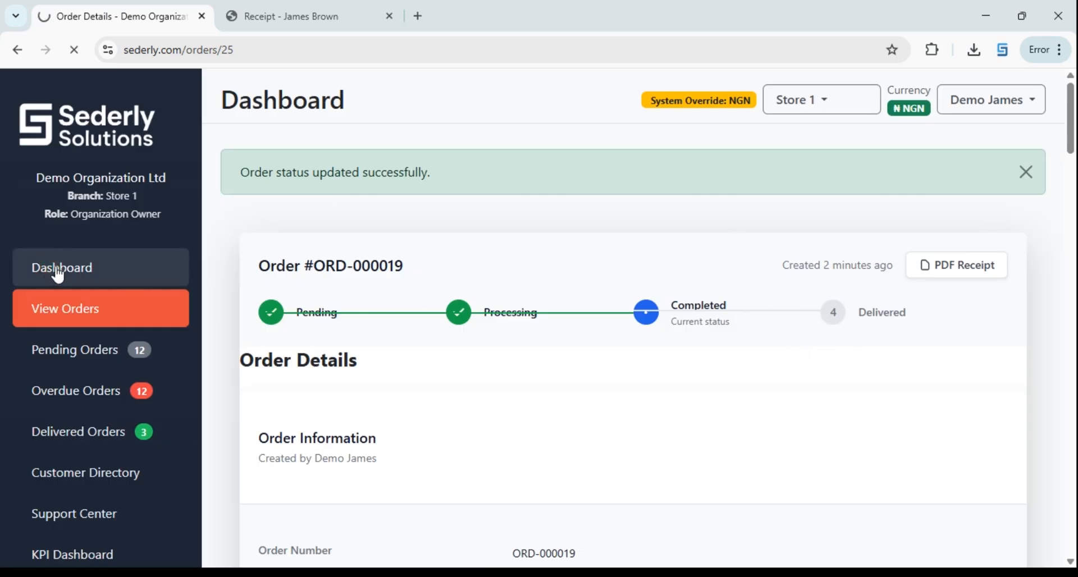
pyautogui.scroll(-1, 646, 362)
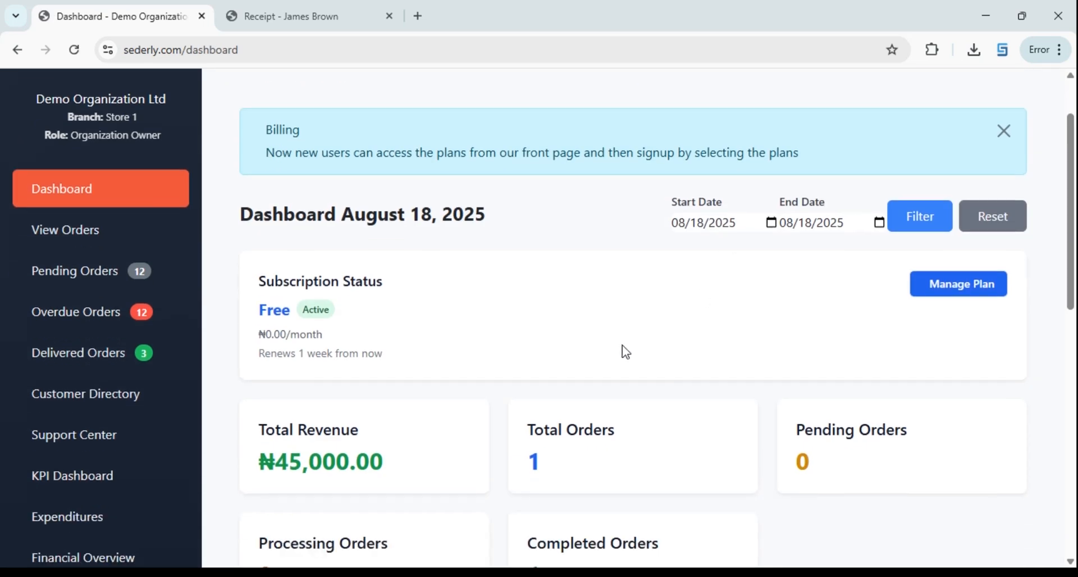
pyautogui.scroll(-2, 409, 336)
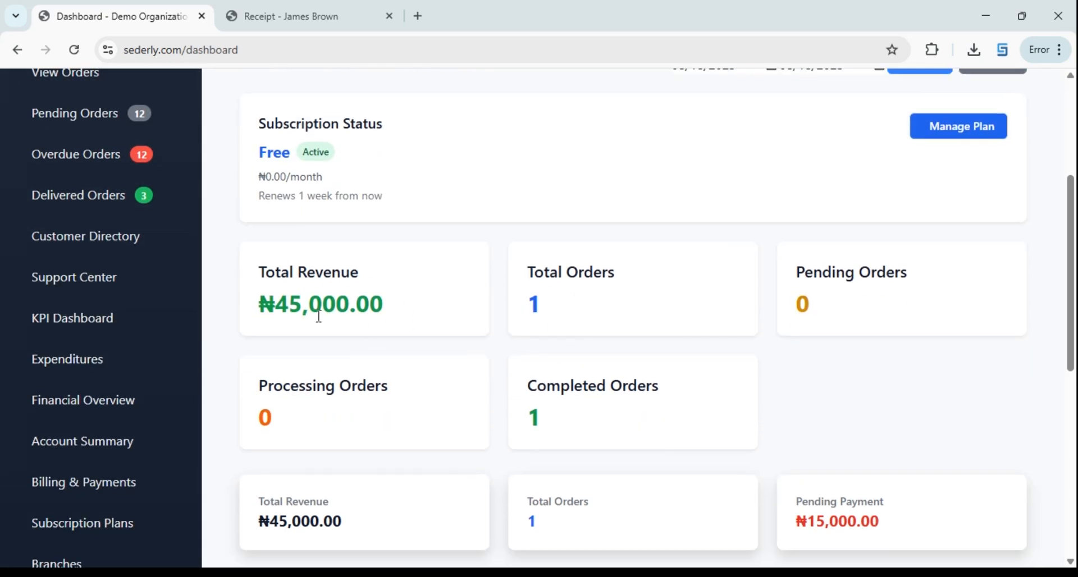
pyautogui.scroll(-2, 519, 314)
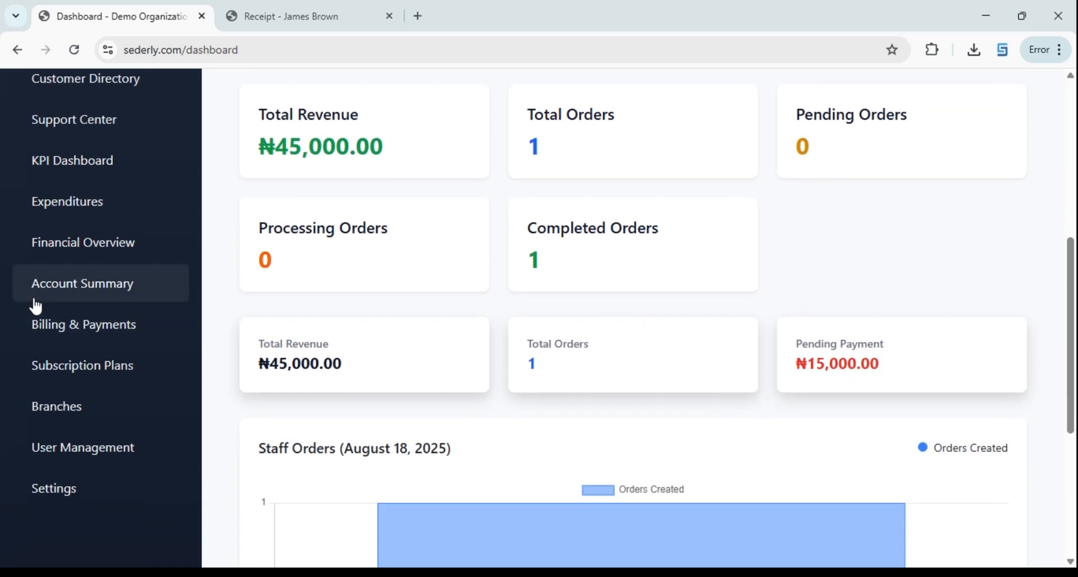
pyautogui.scroll(1, 599, 291)
pyautogui.scroll(-3, 647, 295)
pyautogui.scroll(1, 640, 268)
pyautogui.scroll(7, 623, 264)
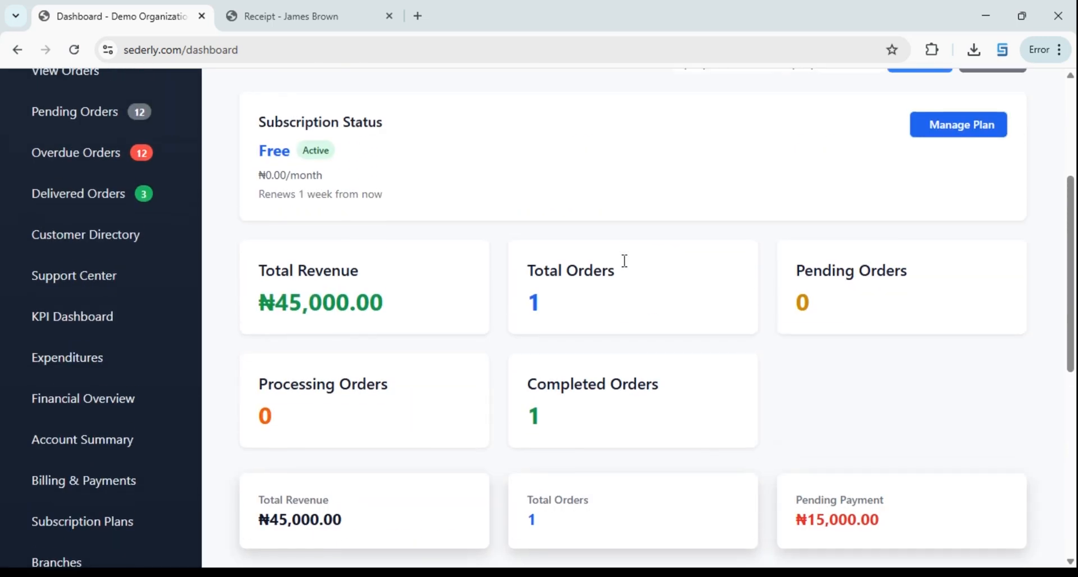
pyautogui.scroll(-3, 167, 356)
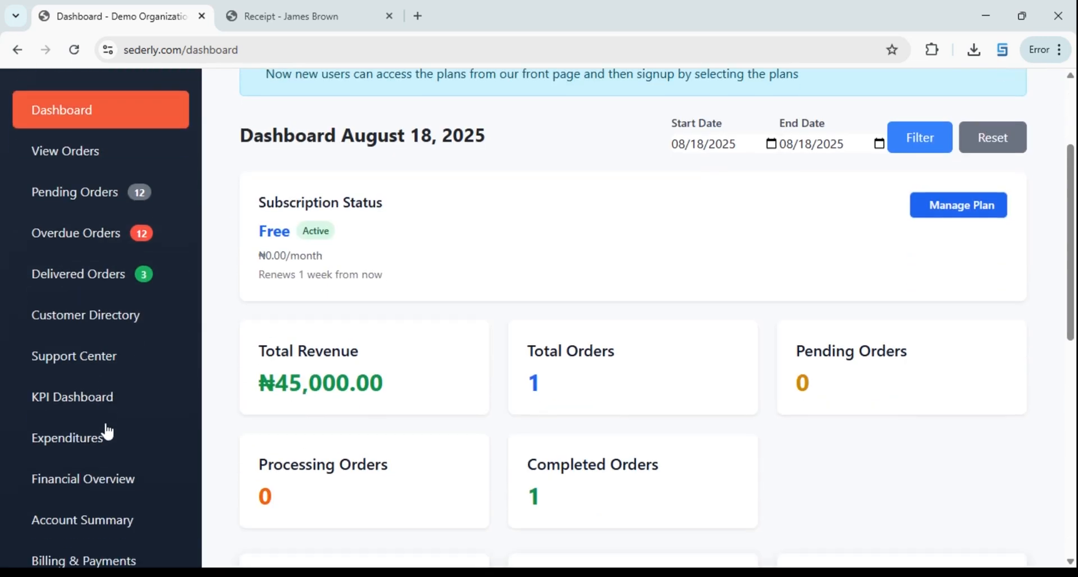
pyautogui.scroll(-1, 196, 371)
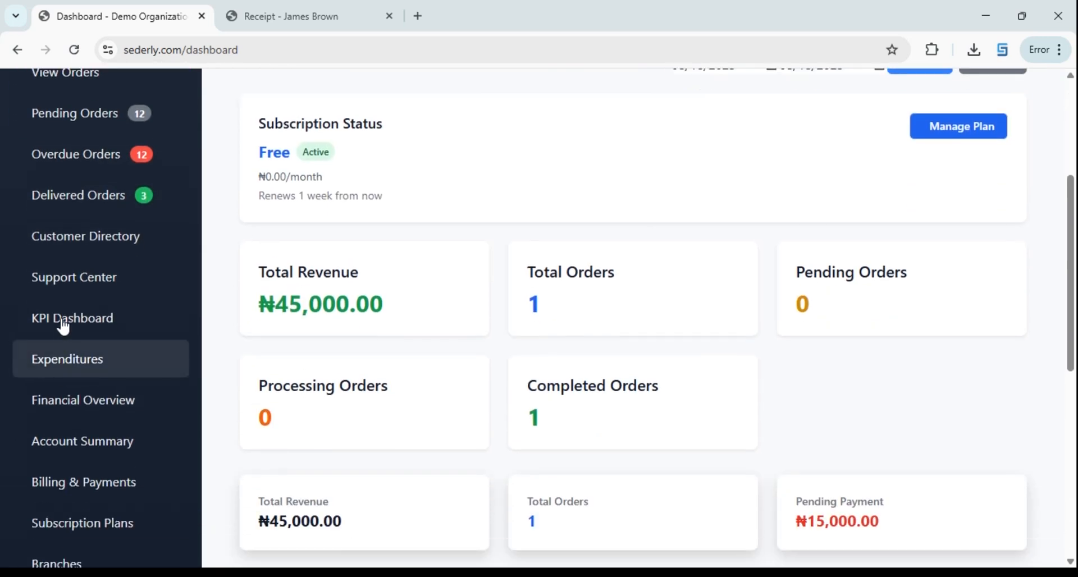
pyautogui.scroll(-3, 110, 372)
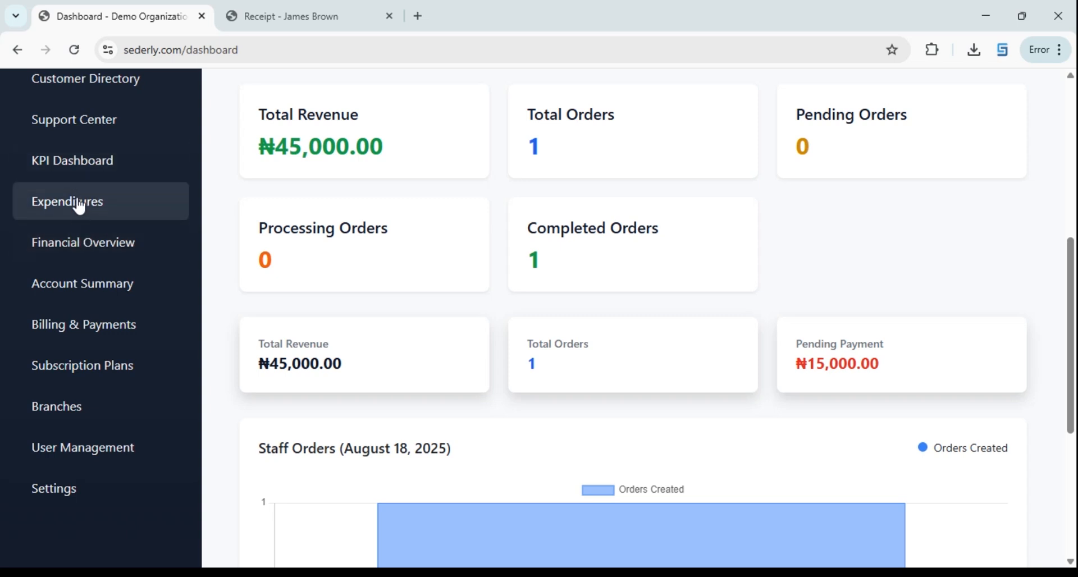
pyautogui.click(84, 251)
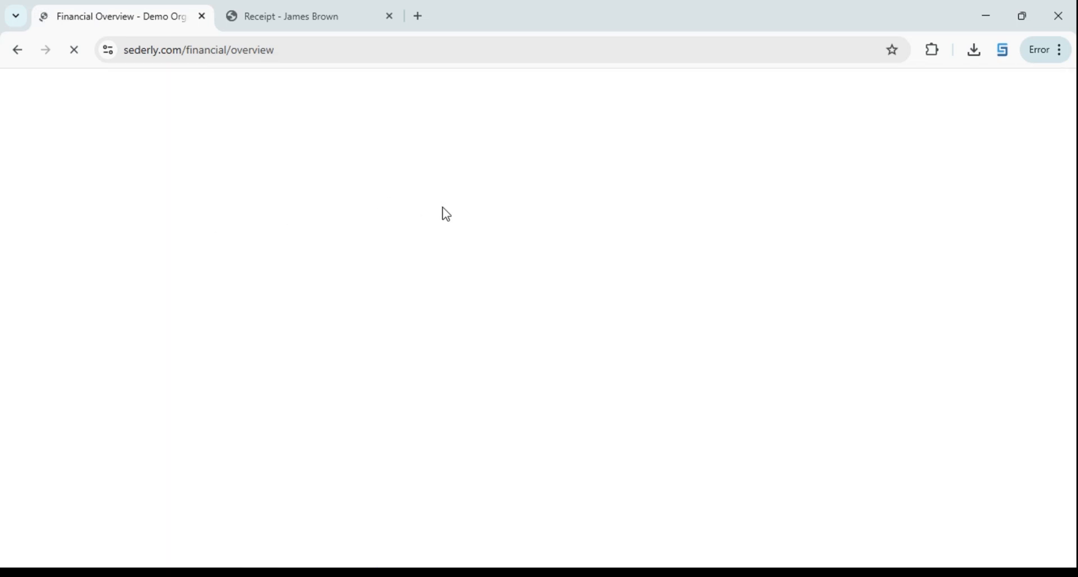
# Find ORD-000019 in Account Summary's Pending Payments, still owing ₦15,000.00 of ₦45,000.00
pyautogui.scroll(-1, 600, 217)
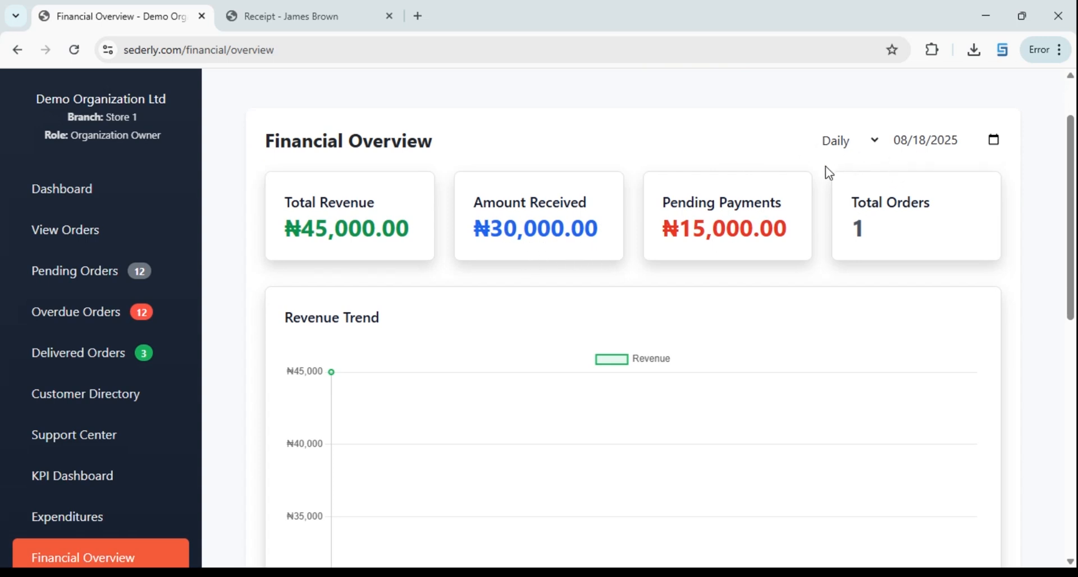
pyautogui.scroll(-5, 476, 380)
pyautogui.click(72, 292)
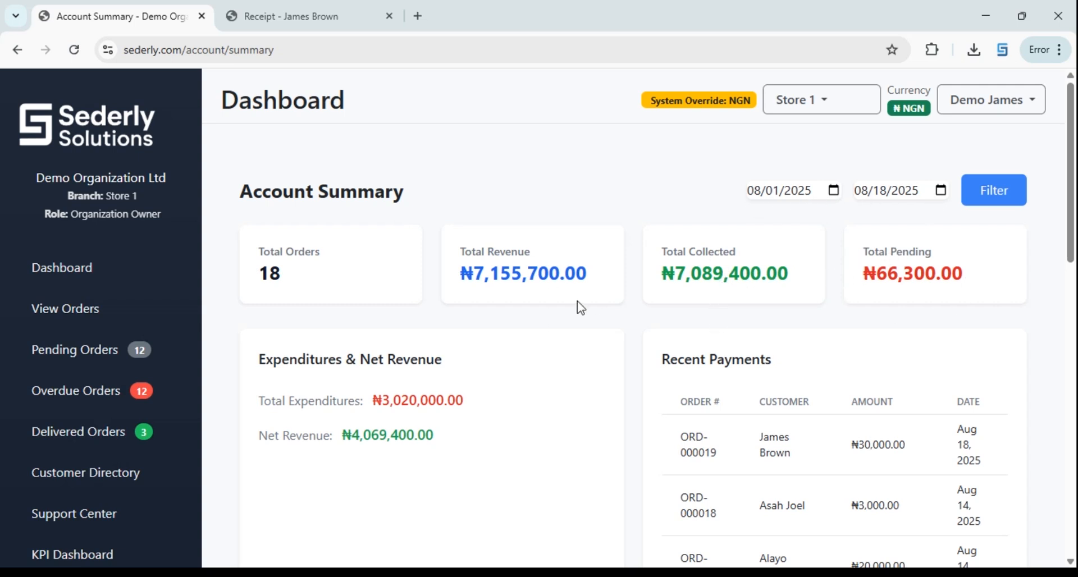
pyautogui.scroll(-3, 581, 307)
pyautogui.scroll(1, 559, 305)
pyautogui.scroll(-10, 647, 284)
pyautogui.scroll(-1, 726, 267)
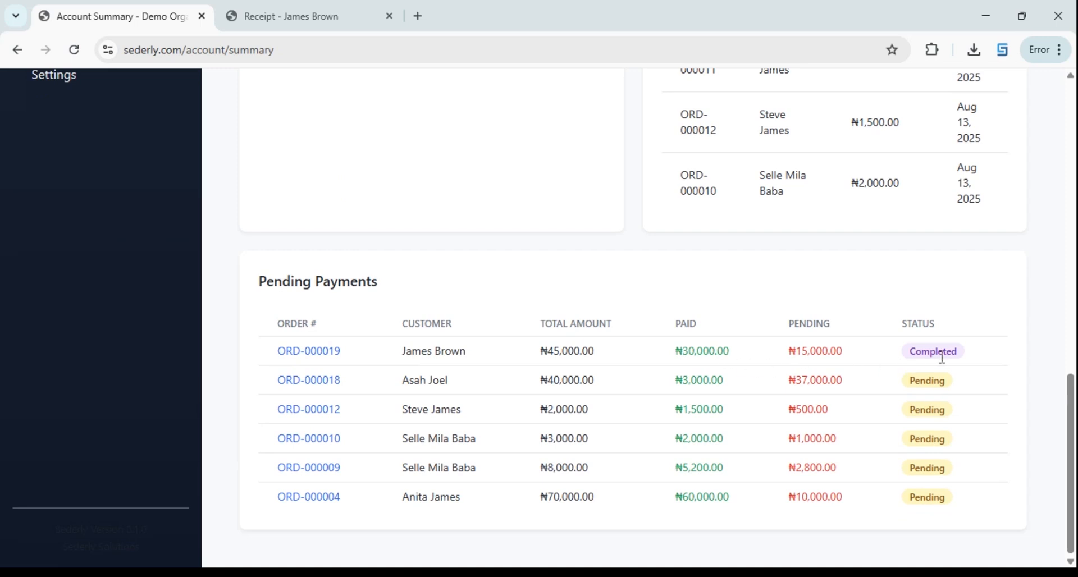
# Open ORD-000019's details and scroll to the Update Payment and Delivery sections
pyautogui.click(308, 353)
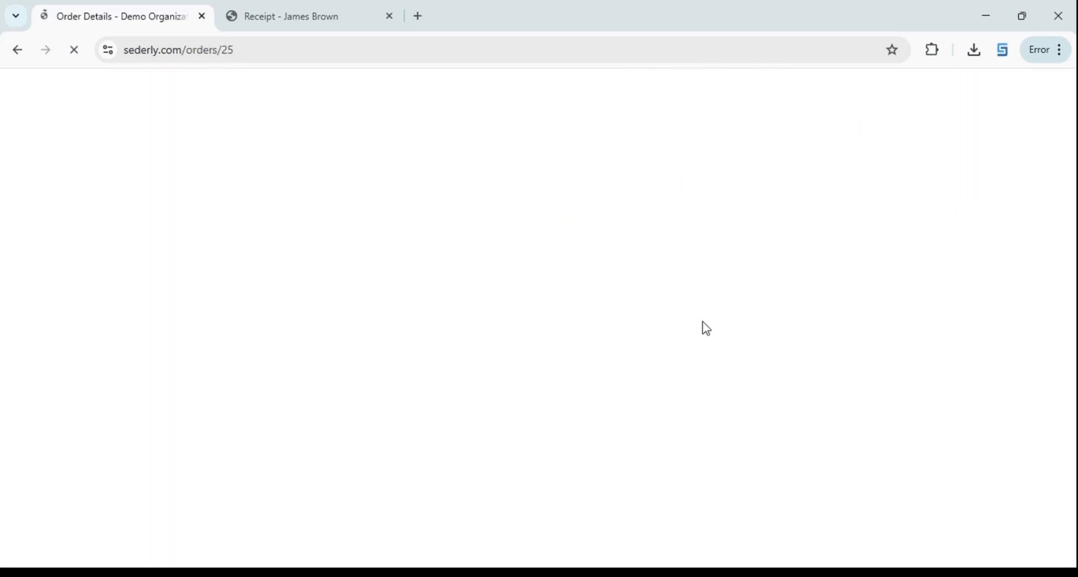
pyautogui.scroll(-1, 803, 252)
pyautogui.scroll(-10, 661, 291)
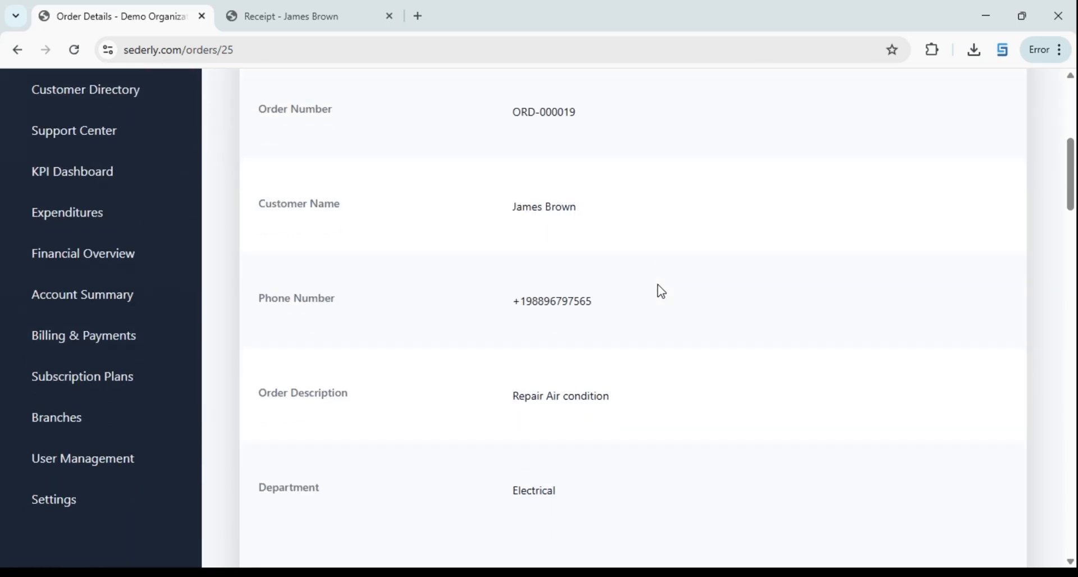
pyautogui.scroll(-15, 594, 307)
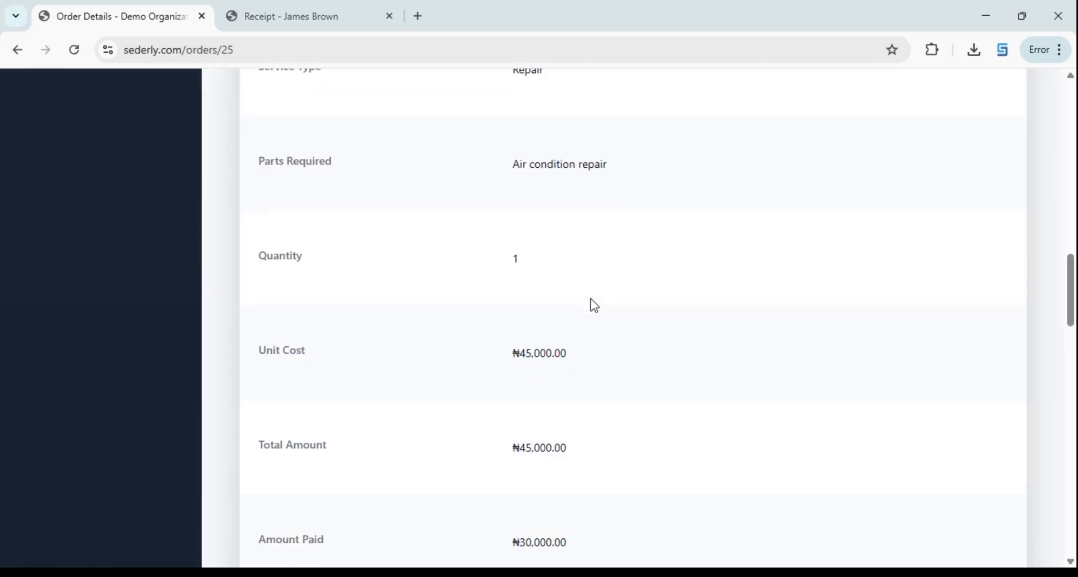
pyautogui.scroll(-10, 594, 306)
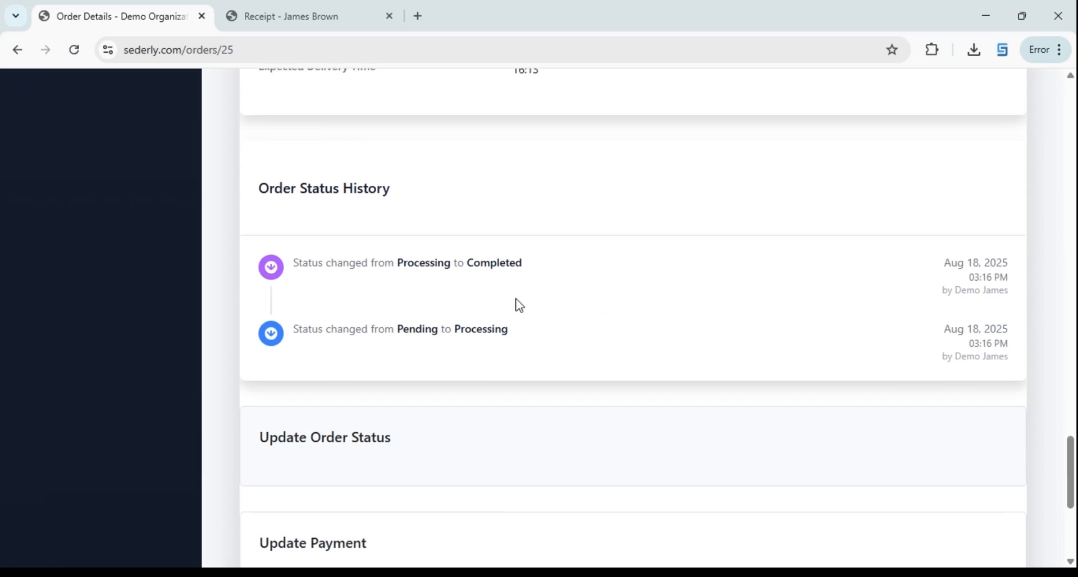
pyautogui.scroll(3, 624, 216)
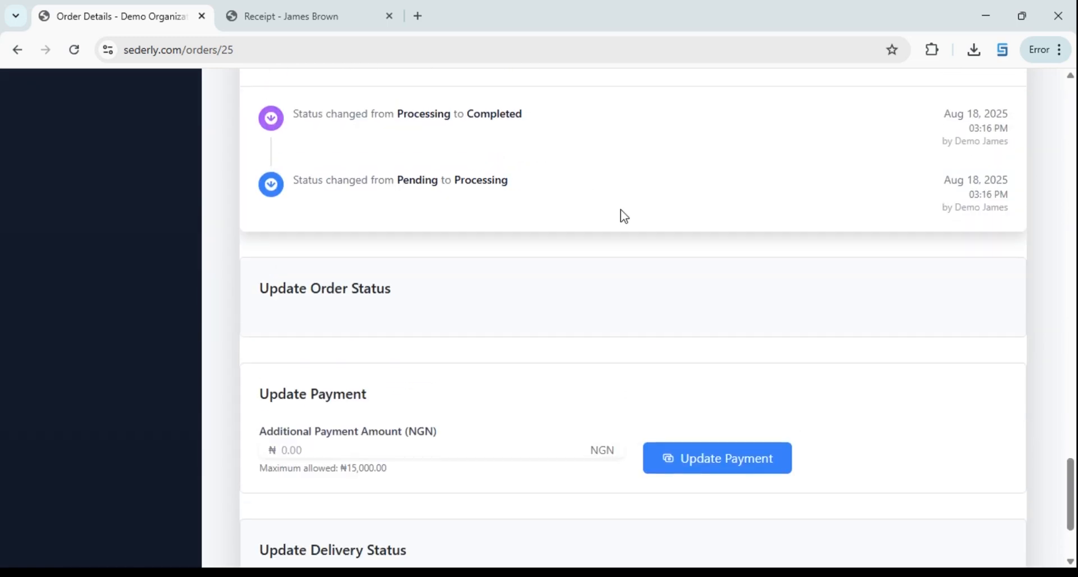
pyautogui.scroll(2, 466, 311)
pyautogui.scroll(-3, 443, 336)
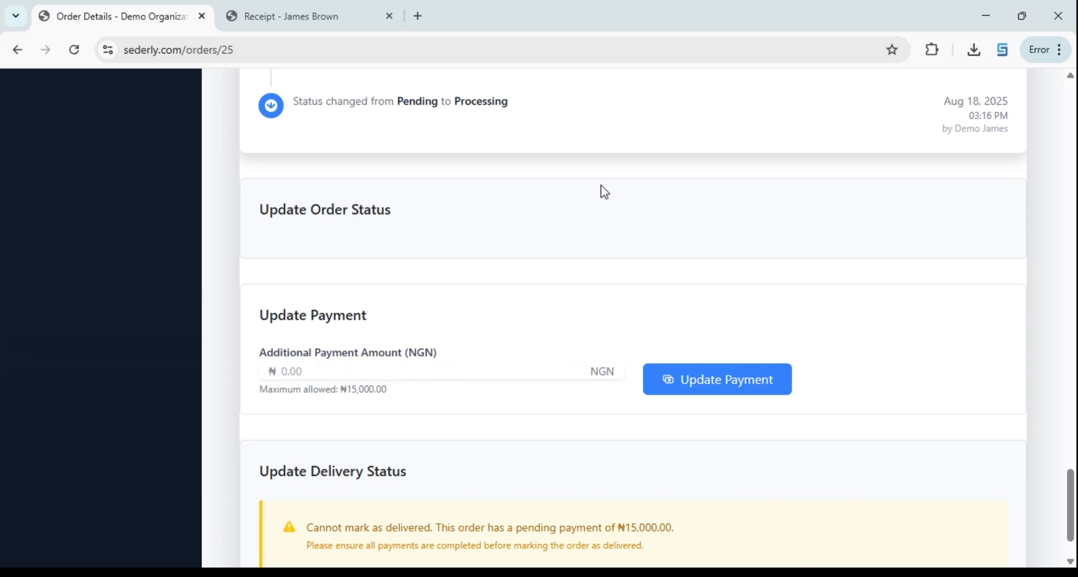
pyautogui.scroll(10, 668, 149)
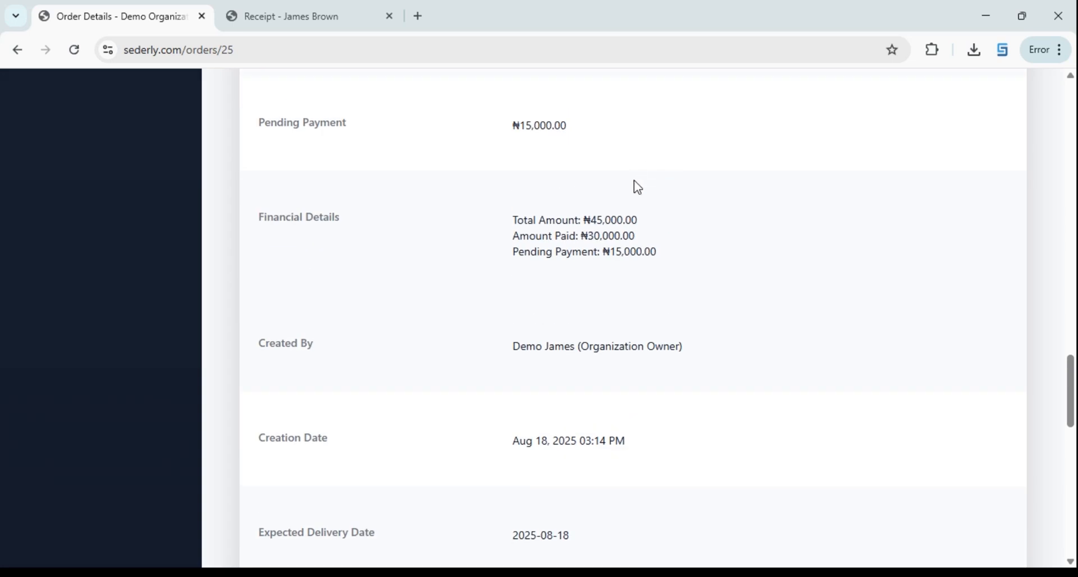
# Highlight the ₦15,000.00 pending payment line, then clear the selection
pyautogui.moveTo(512, 256); pyautogui.dragTo(681, 272)
pyautogui.click(656, 277)
pyautogui.scroll(1, 573, 284)
pyautogui.scroll(-15, 443, 231)
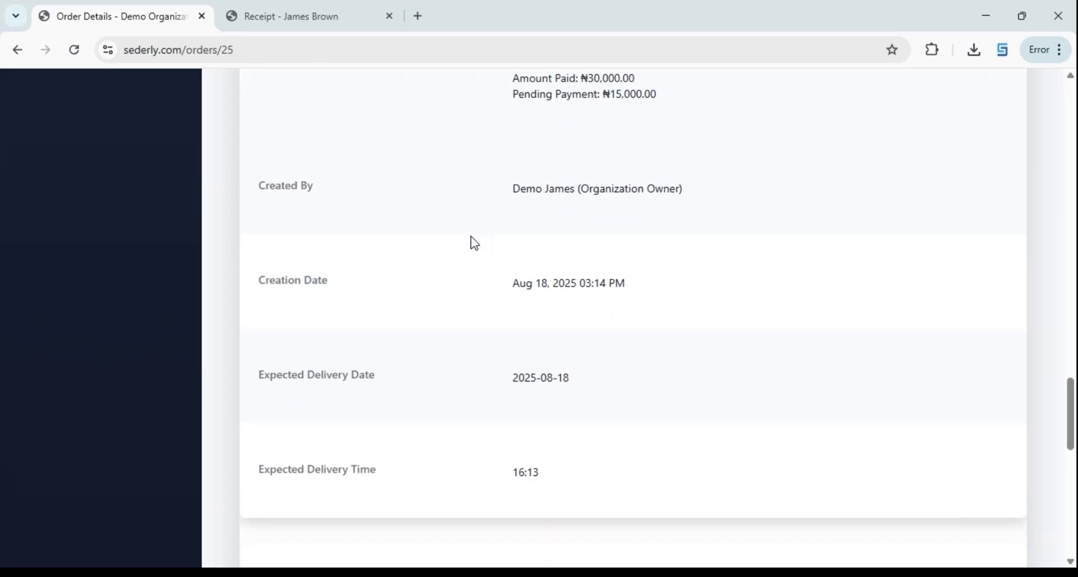
pyautogui.scroll(1, 679, 292)
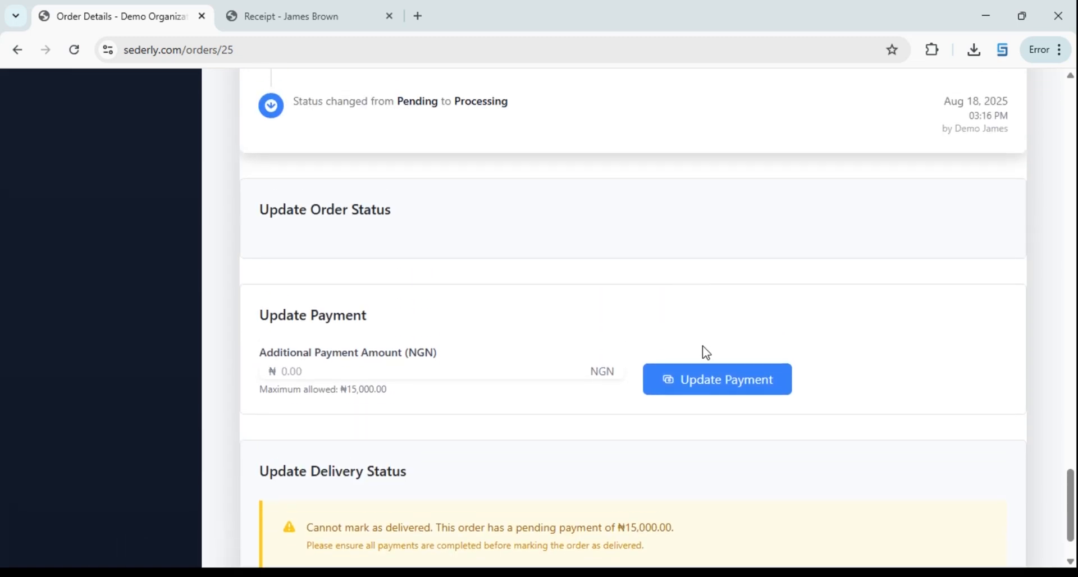
# Record the ₦15,000.00 additional payment so ORD-000019 is fully paid
pyautogui.click(698, 393)
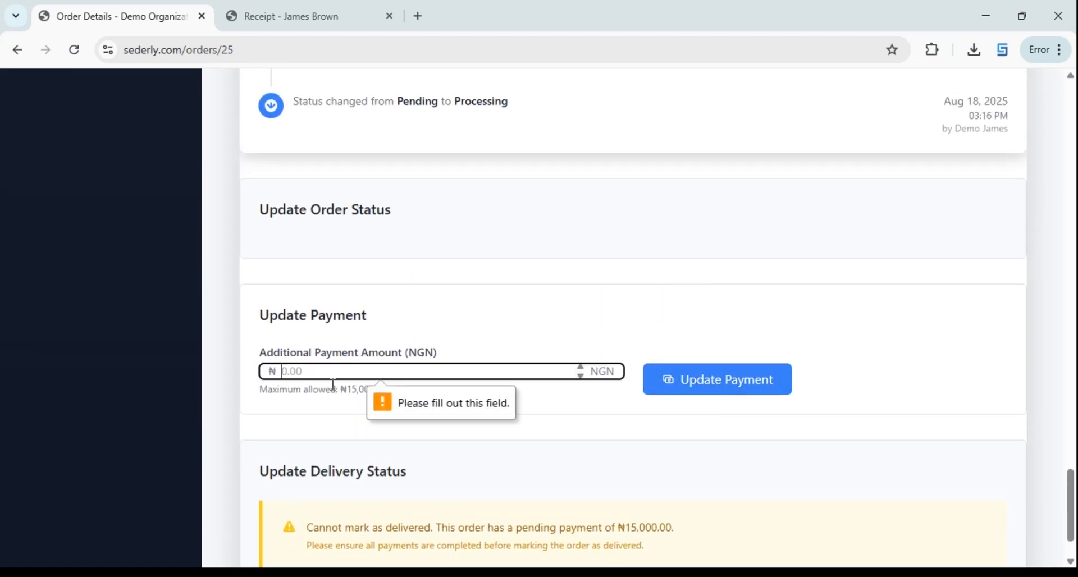
pyautogui.click(337, 374)
pyautogui.write('15000')
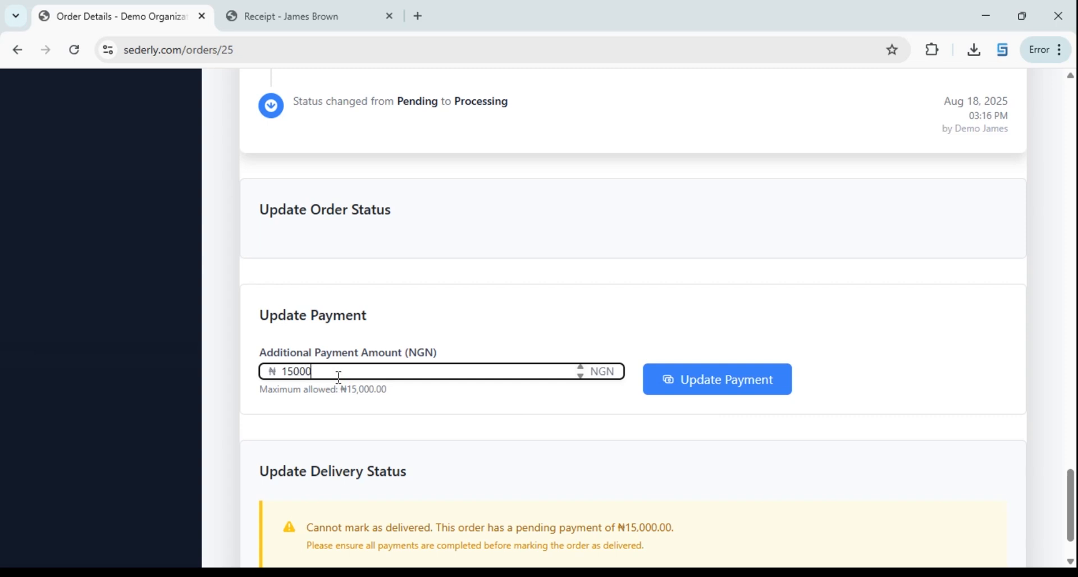
pyautogui.click(374, 424)
pyautogui.click(742, 388)
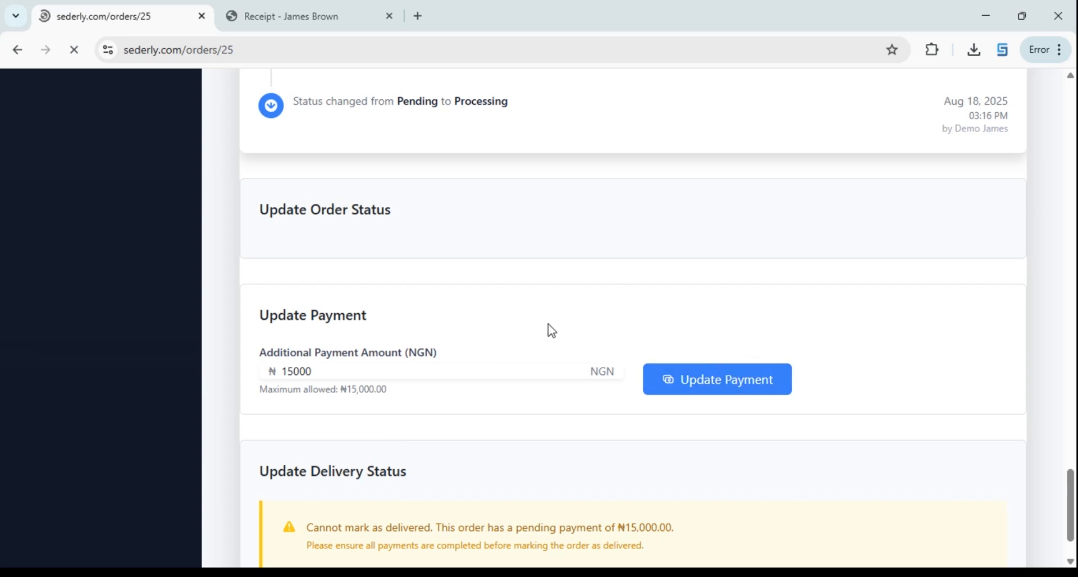
# Scroll past Order Status History to the Update Delivery Status section
pyautogui.scroll(-2, 548, 329)
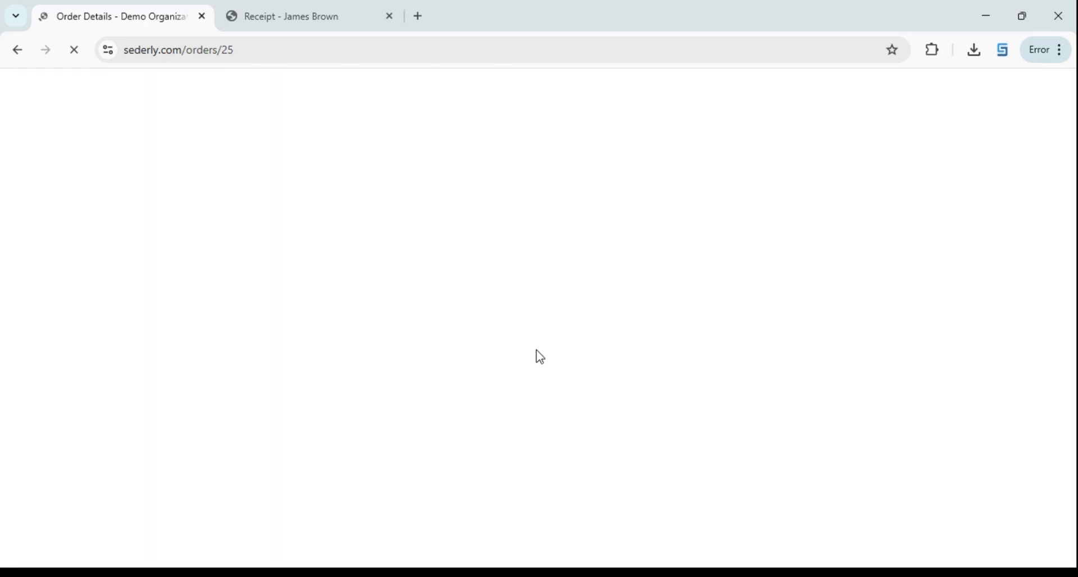
pyautogui.scroll(-4, 612, 318)
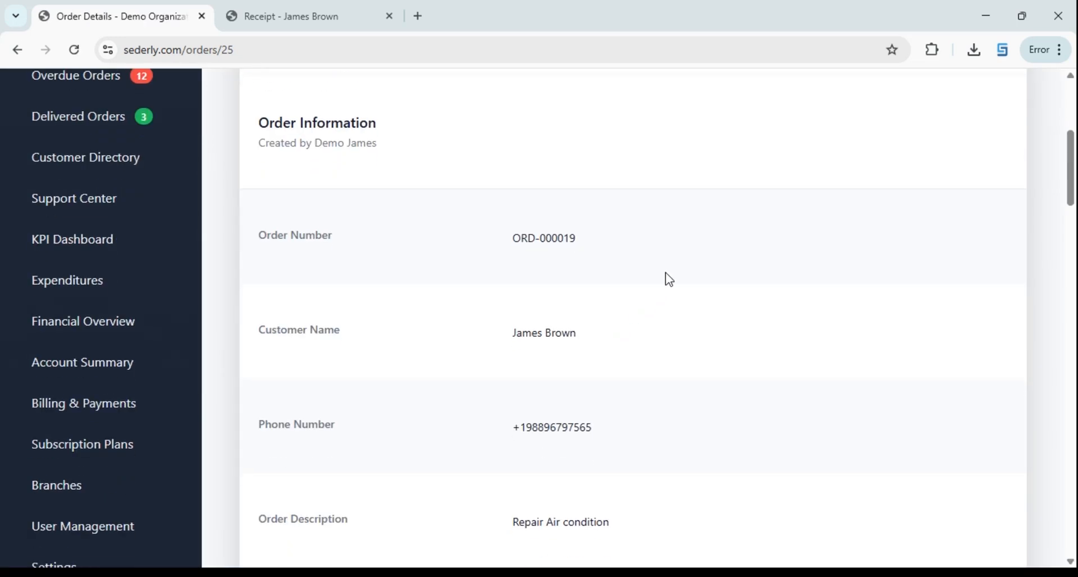
pyautogui.scroll(3, 657, 287)
pyautogui.scroll(-1, 653, 285)
pyautogui.scroll(-20, 575, 344)
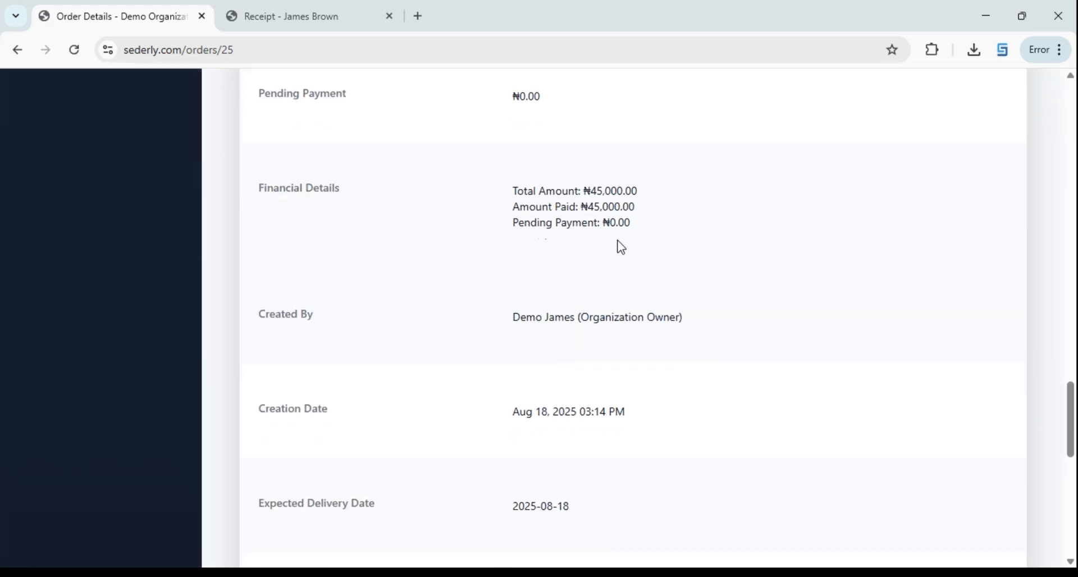
pyautogui.moveTo(629, 233); pyautogui.dragTo(496, 288)
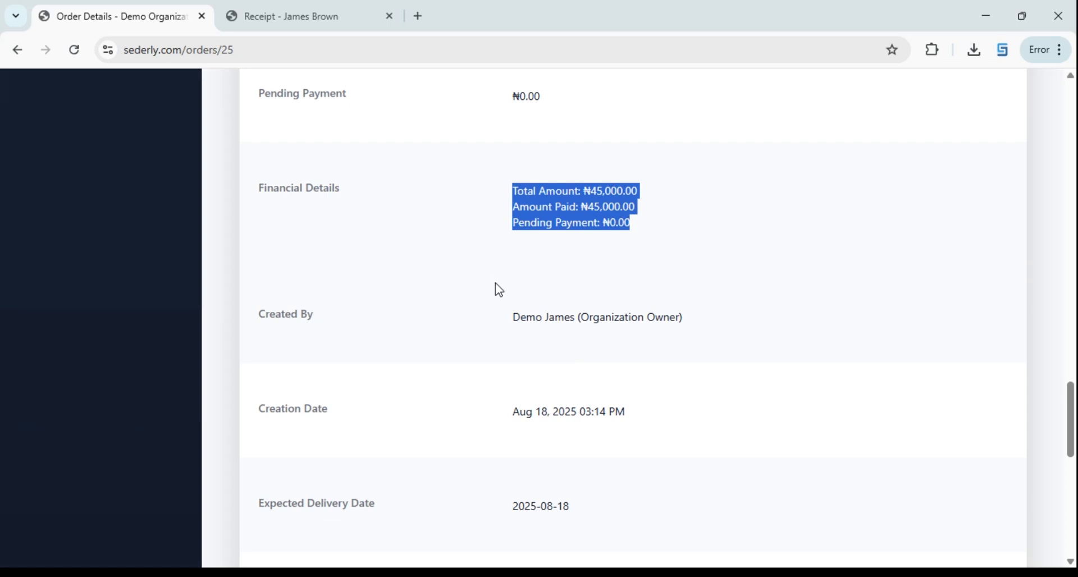
pyautogui.scroll(-3, 476, 475)
pyautogui.scroll(-9, 477, 475)
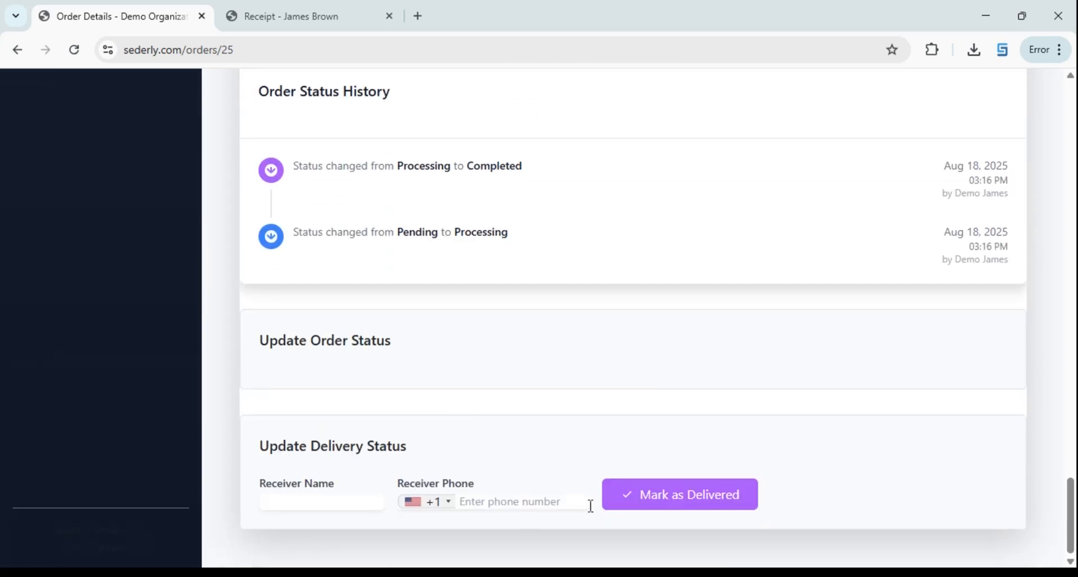
# Enter the receiver's name and phone number, then mark ORD-000019 as Delivered
pyautogui.click(283, 505)
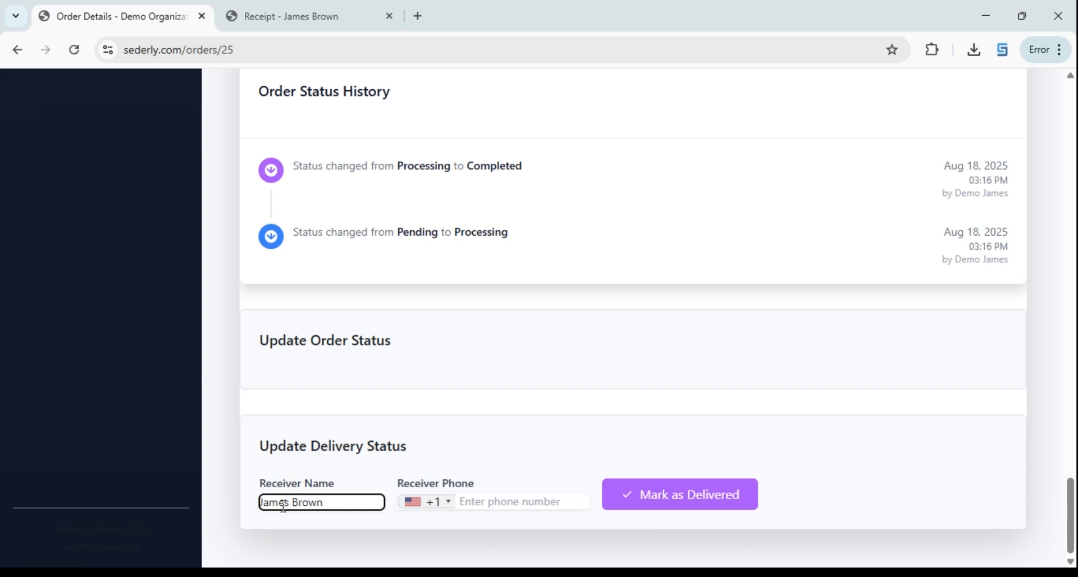
pyautogui.click(505, 508)
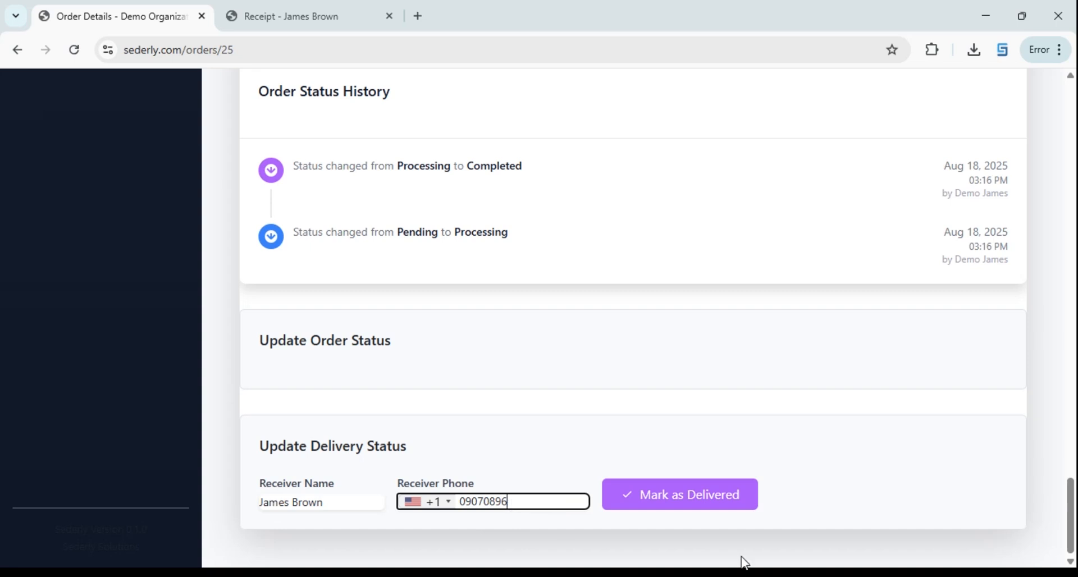
pyautogui.click(702, 498)
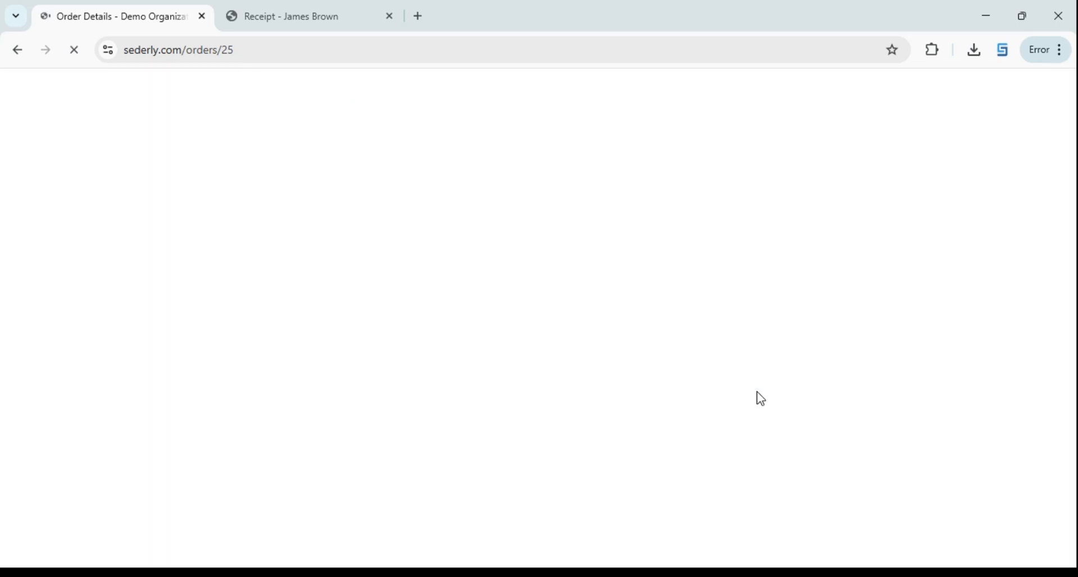
pyautogui.scroll(-2, 821, 385)
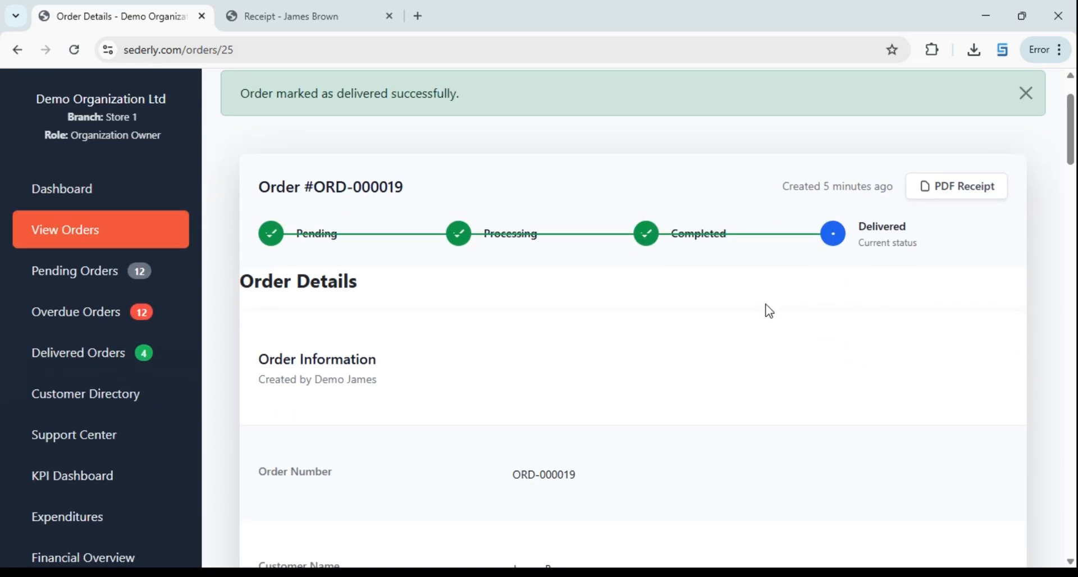
# Check Delivered Orders lists ORD-000019 fully paid at ₦45,000.00 among 4 delivered orders
pyautogui.scroll(2, 538, 339)
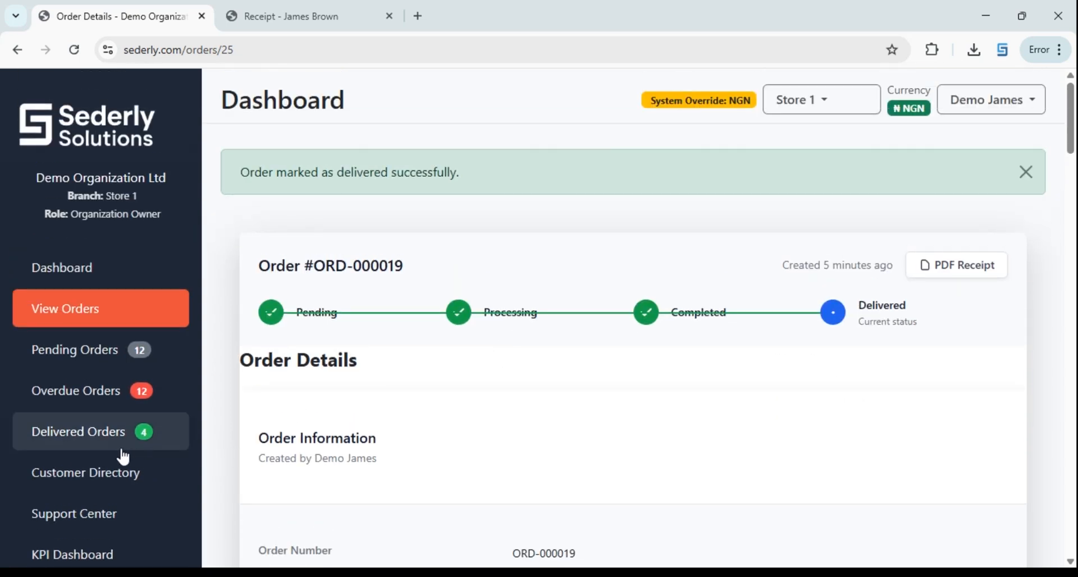
pyautogui.click(139, 441)
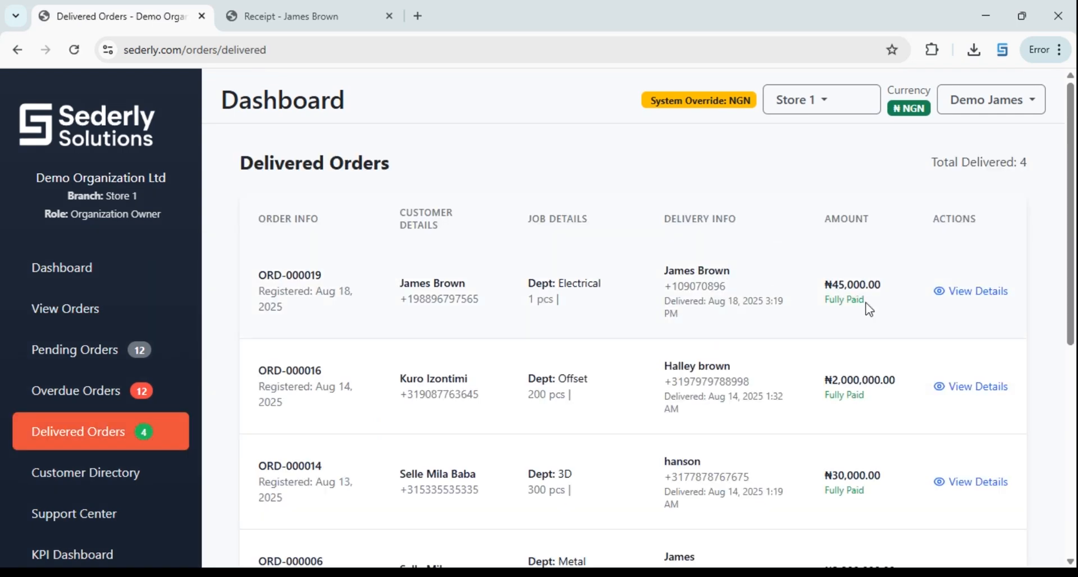
pyautogui.scroll(-3, 873, 431)
pyautogui.scroll(3, 859, 401)
pyautogui.click(45, 357)
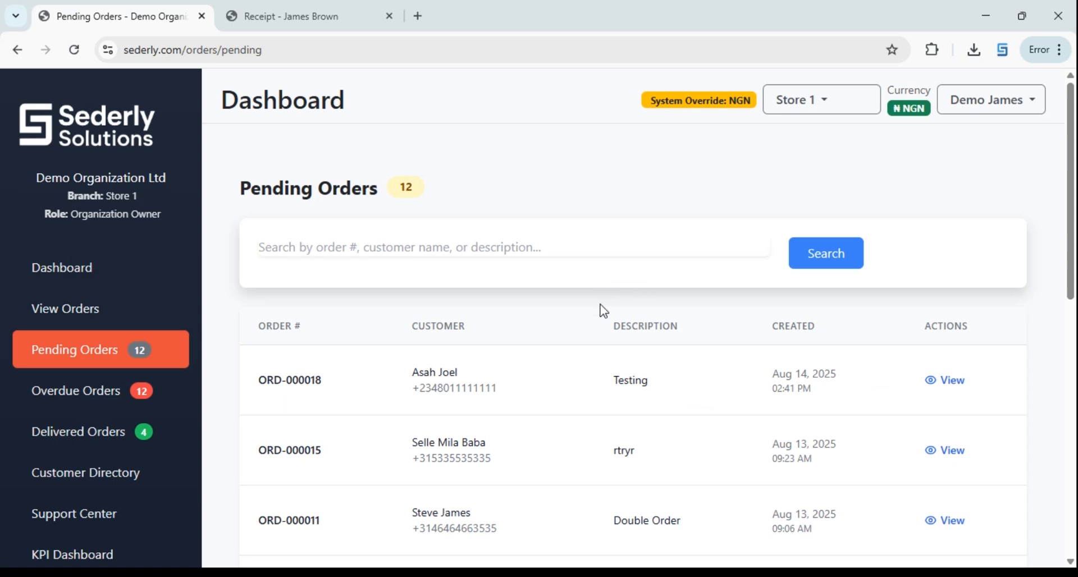
# Scroll the 12 pending orders to confirm ORD-000019 is no longer listed
pyautogui.scroll(-1, 501, 336)
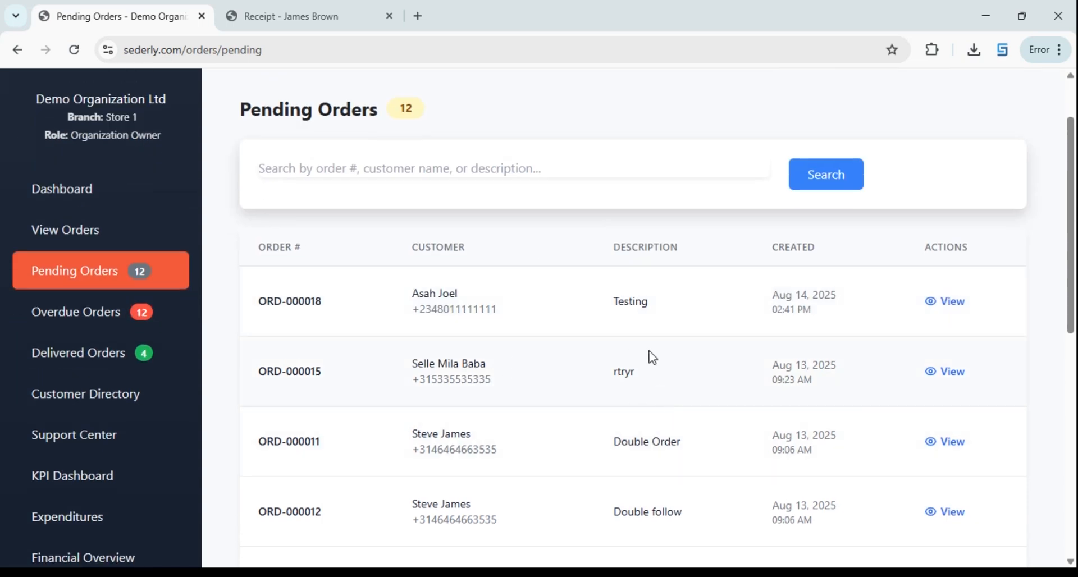
pyautogui.scroll(-1, 651, 357)
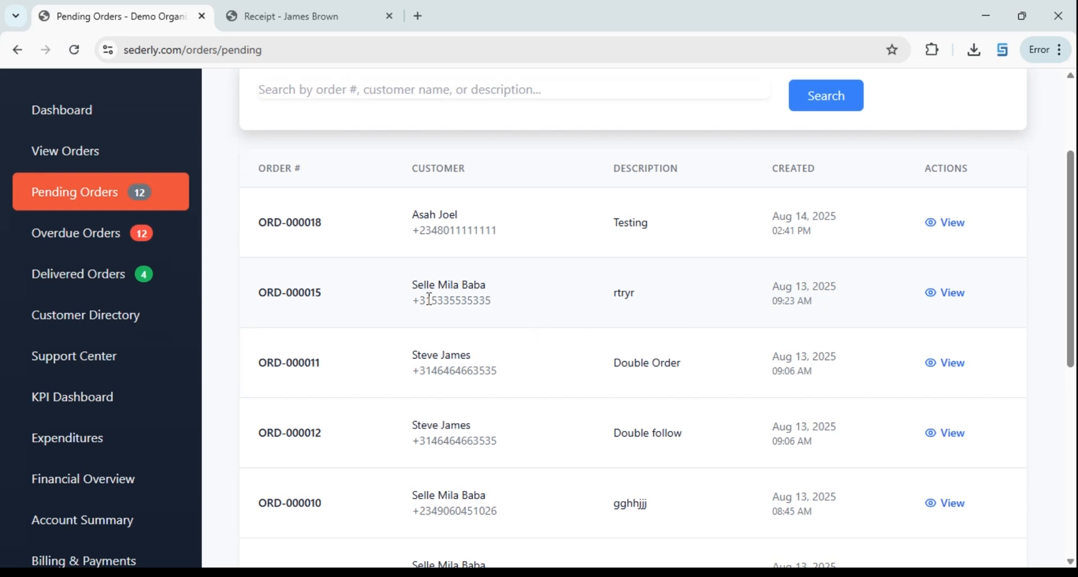
pyautogui.scroll(-5, 618, 389)
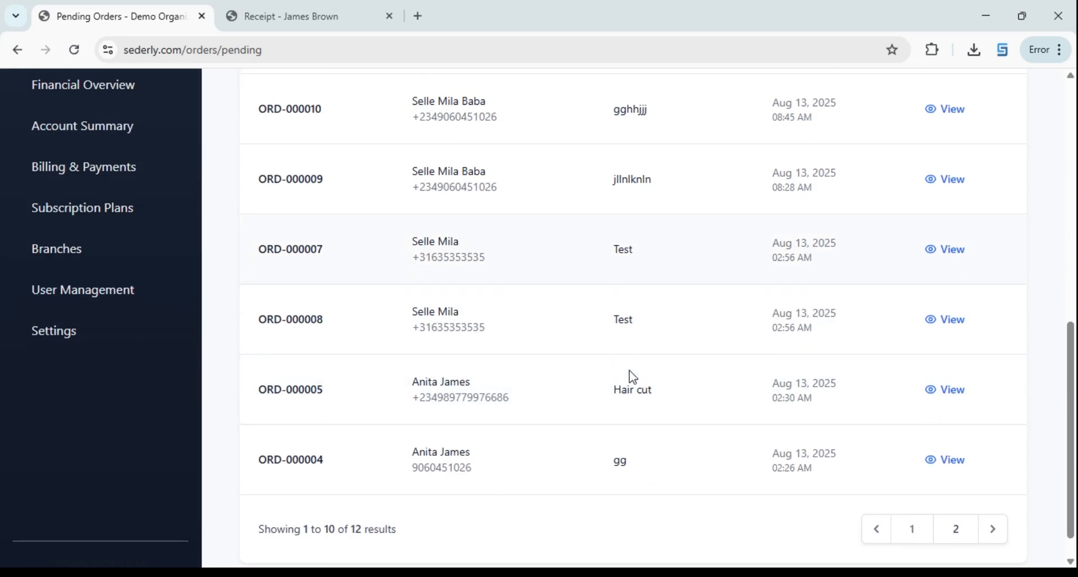
pyautogui.scroll(4, 528, 420)
pyautogui.scroll(-2, 65, 377)
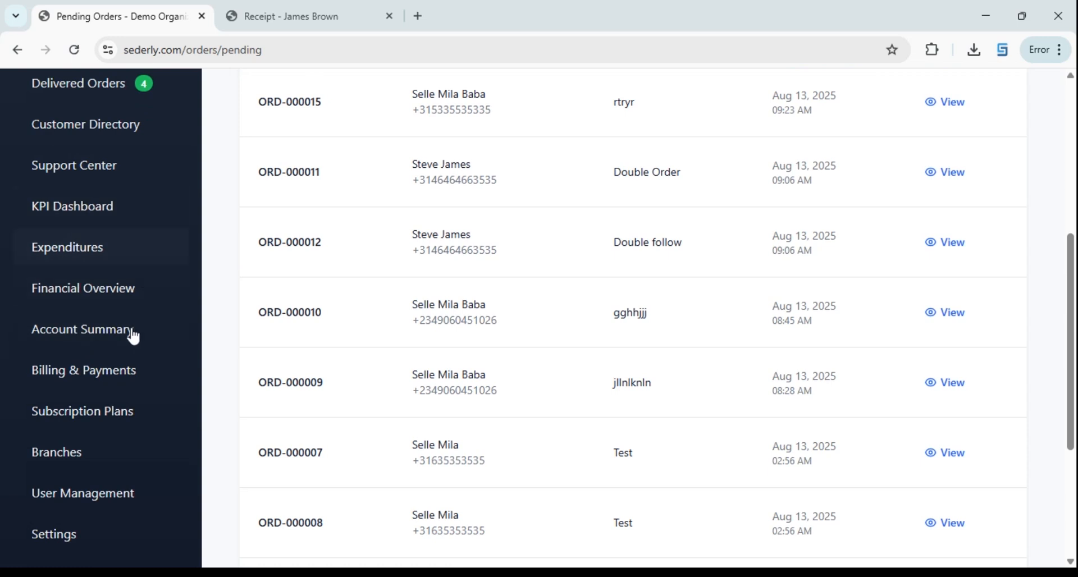
pyautogui.scroll(-3, 132, 334)
pyautogui.scroll(4, 113, 331)
pyautogui.scroll(-2, 109, 315)
pyautogui.scroll(2, 116, 335)
pyautogui.click(91, 299)
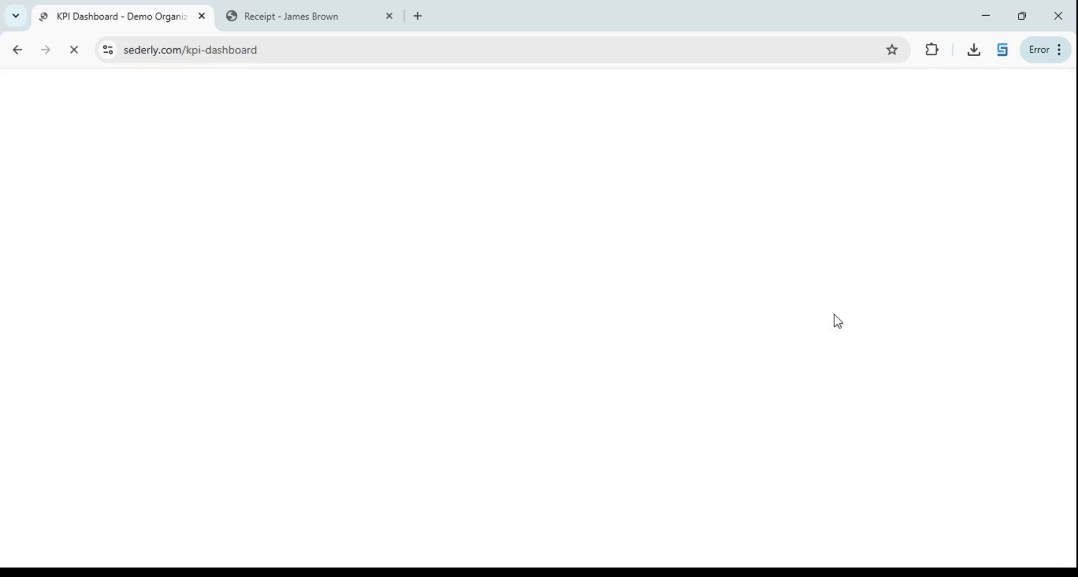
# Review the KPI Status Summary's 4 Delivered orders and revenue through Aug 18
pyautogui.scroll(-3, 642, 216)
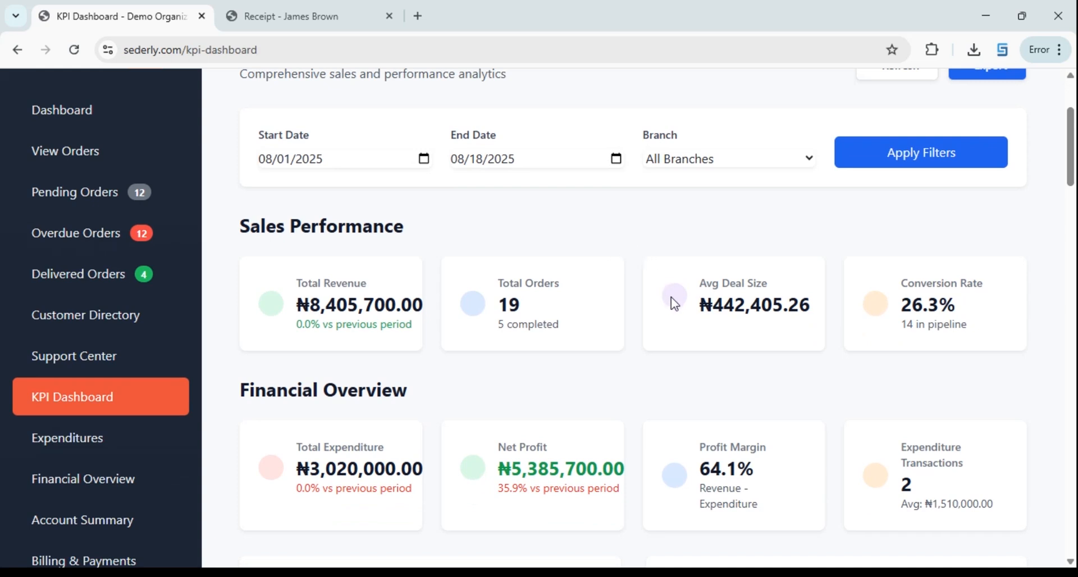
pyautogui.scroll(3, 558, 269)
pyautogui.scroll(-3, 449, 331)
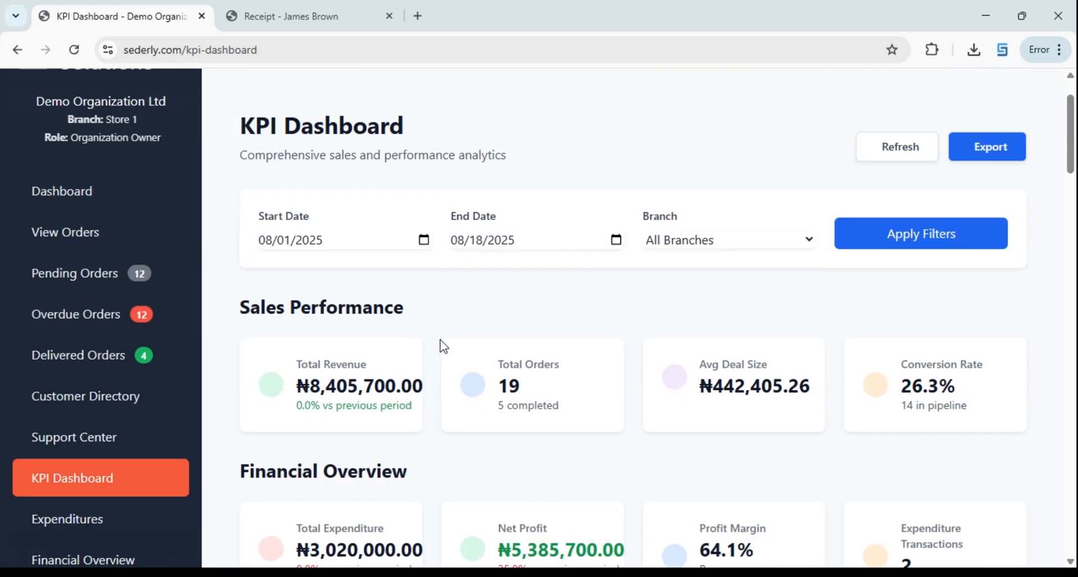
pyautogui.scroll(2, 427, 230)
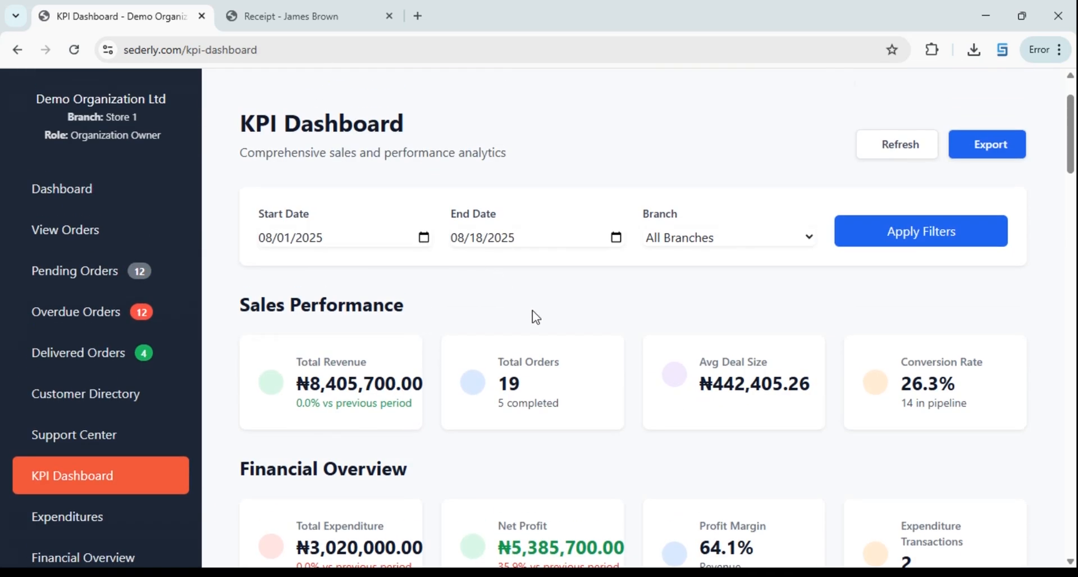
pyautogui.scroll(-10, 592, 409)
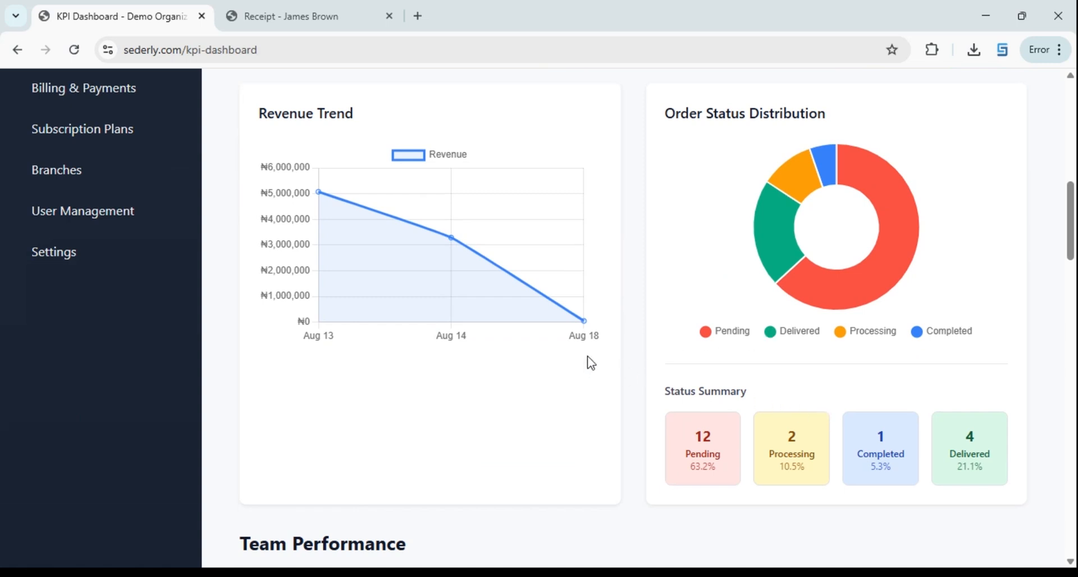
pyautogui.scroll(3, 645, 331)
pyautogui.scroll(-3, 784, 343)
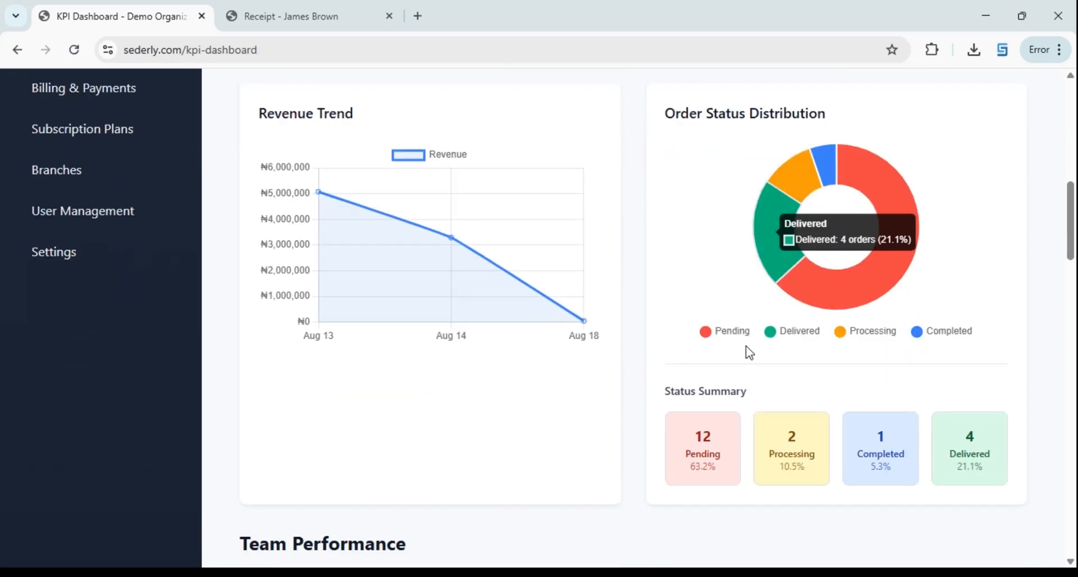
pyautogui.scroll(6, 748, 351)
pyautogui.scroll(3, 511, 320)
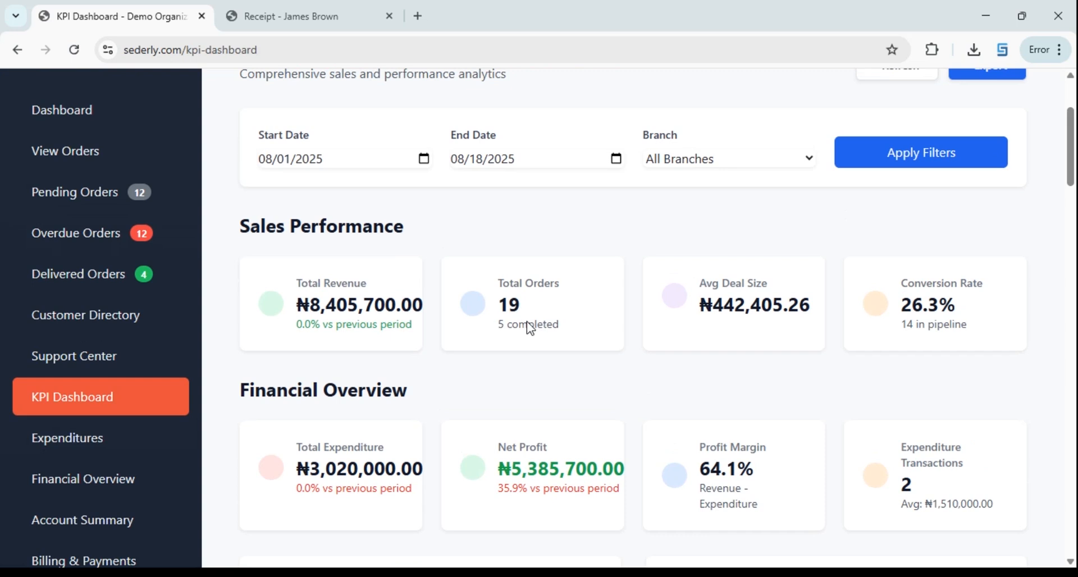
pyautogui.scroll(-12, 598, 313)
pyautogui.scroll(3, 522, 327)
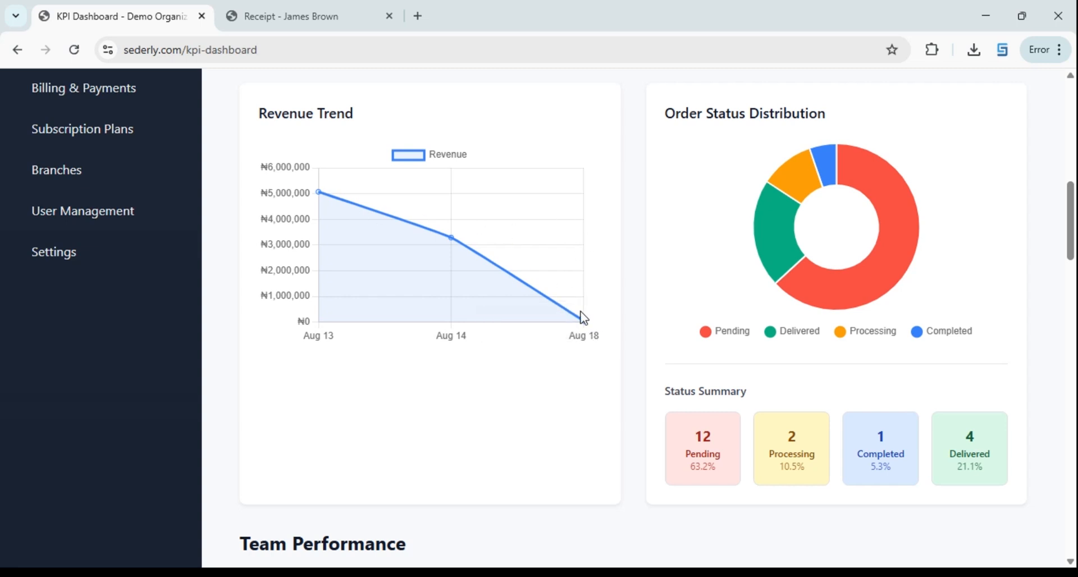
# Scroll to Top Expenditure Categories: New Equipment ₦3,000,000.00 and Refill ₦20,000.00
pyautogui.moveTo(586, 336)
pyautogui.scroll(-5, 512, 221)
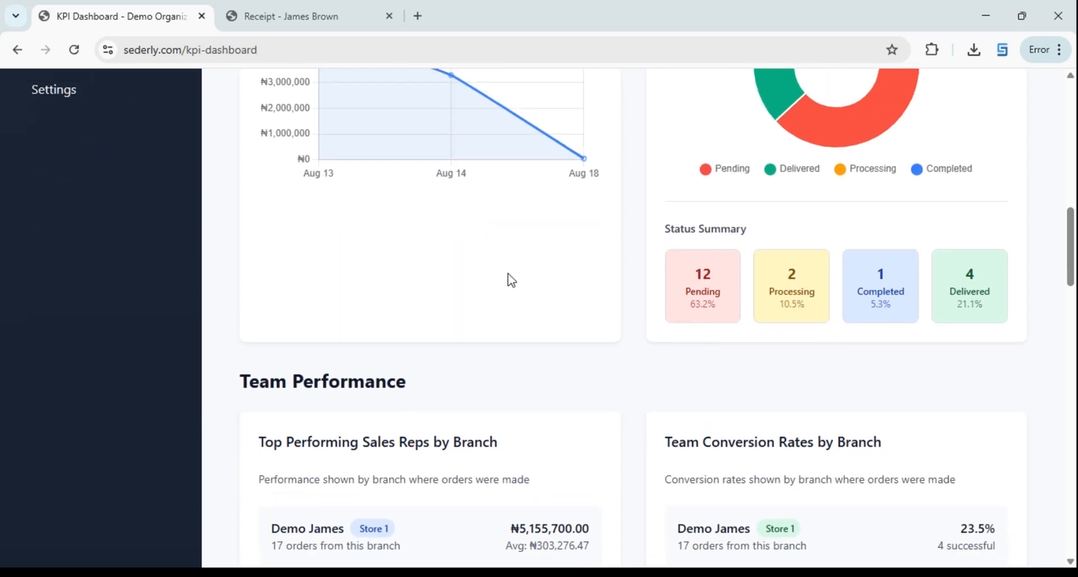
pyautogui.scroll(-3, 458, 318)
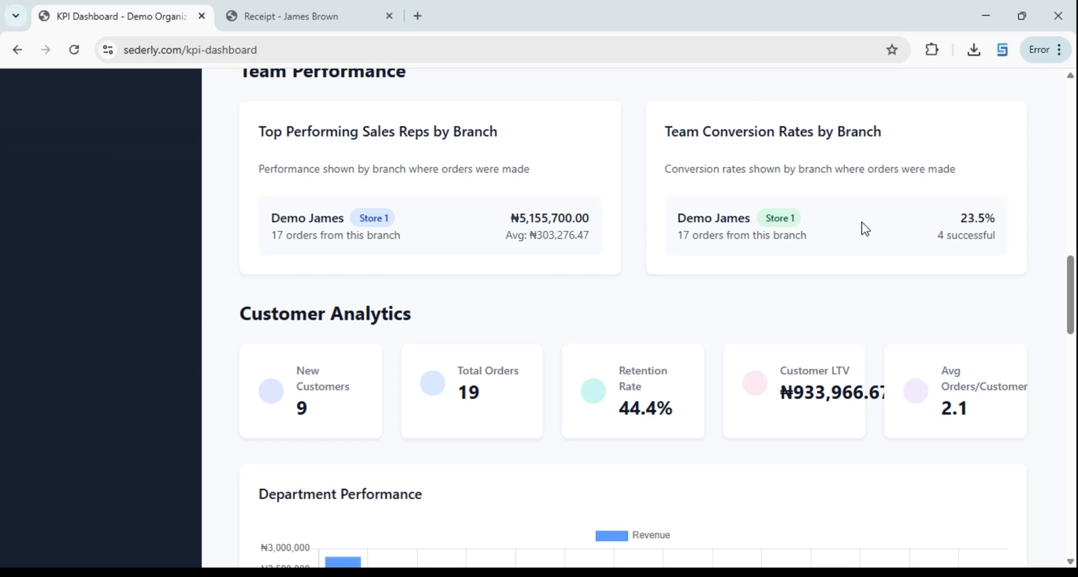
pyautogui.scroll(-8, 477, 250)
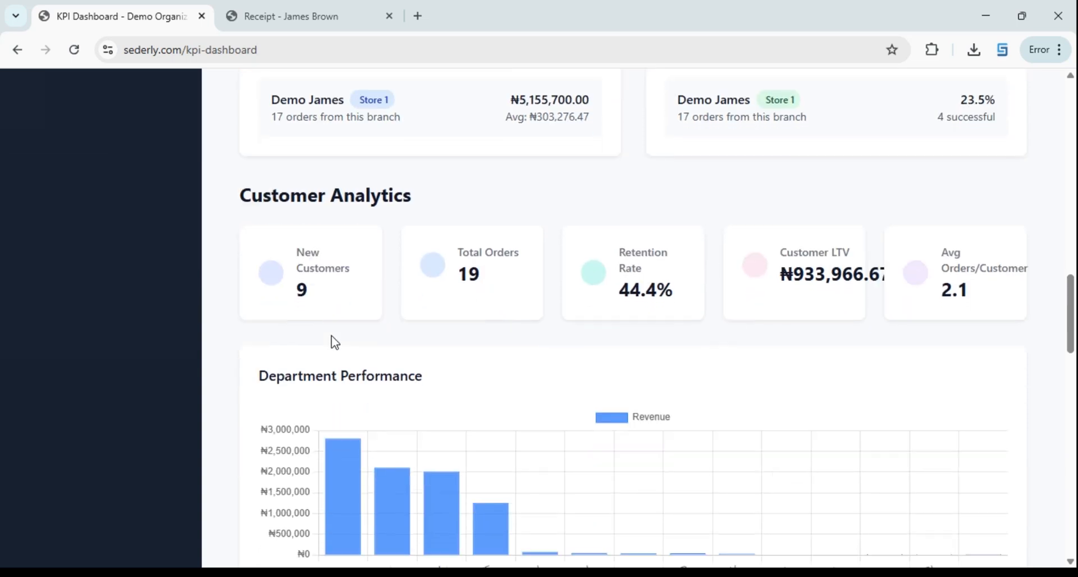
pyautogui.scroll(-12, 601, 340)
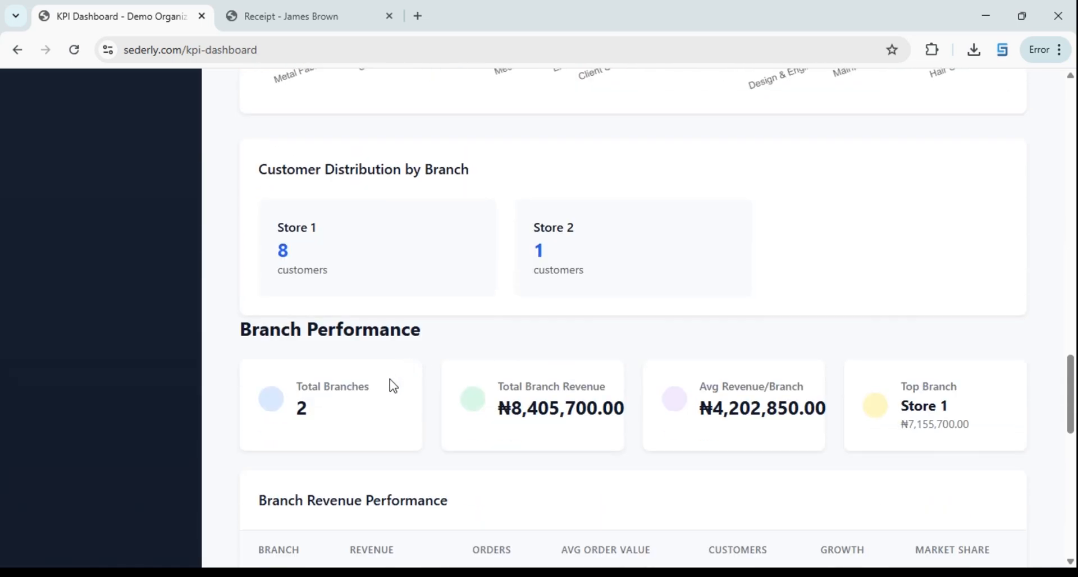
pyautogui.scroll(-4, 538, 362)
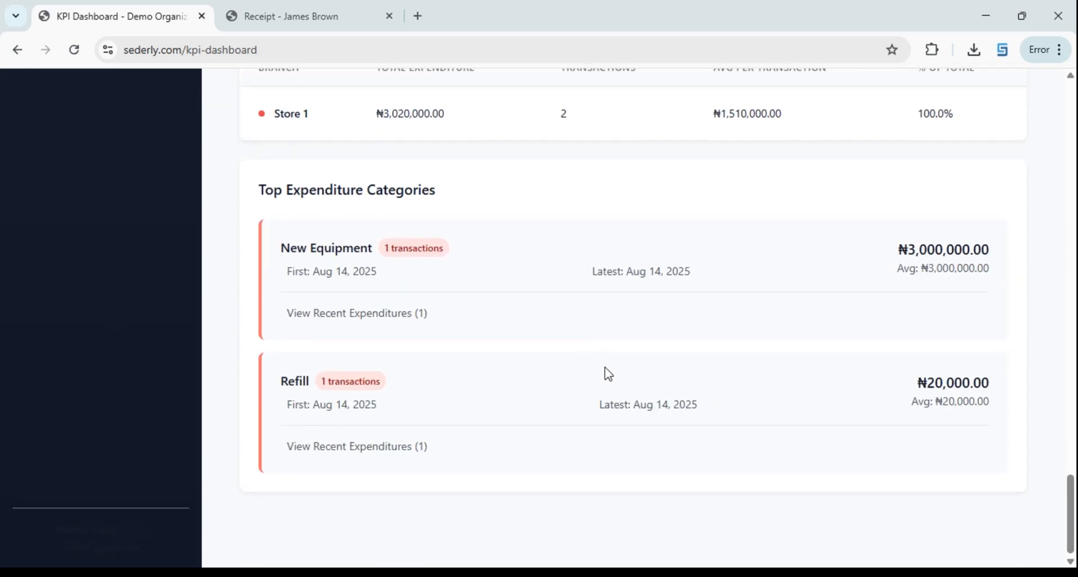